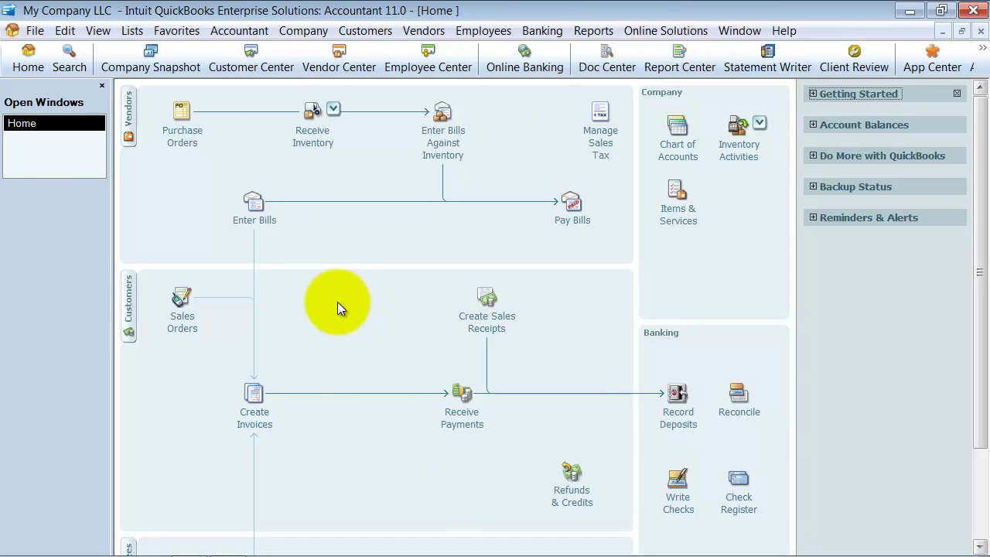
# - Open the recent sample product-based company, Rock Castle Construction, and dismiss the sample-file notice
pyautogui.click(35, 30)
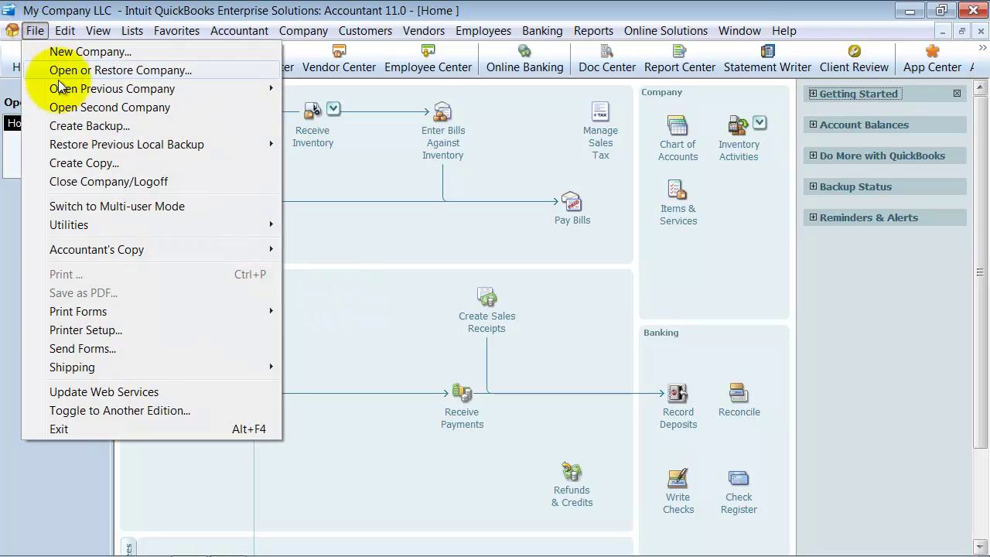
pyautogui.moveTo(61, 87)
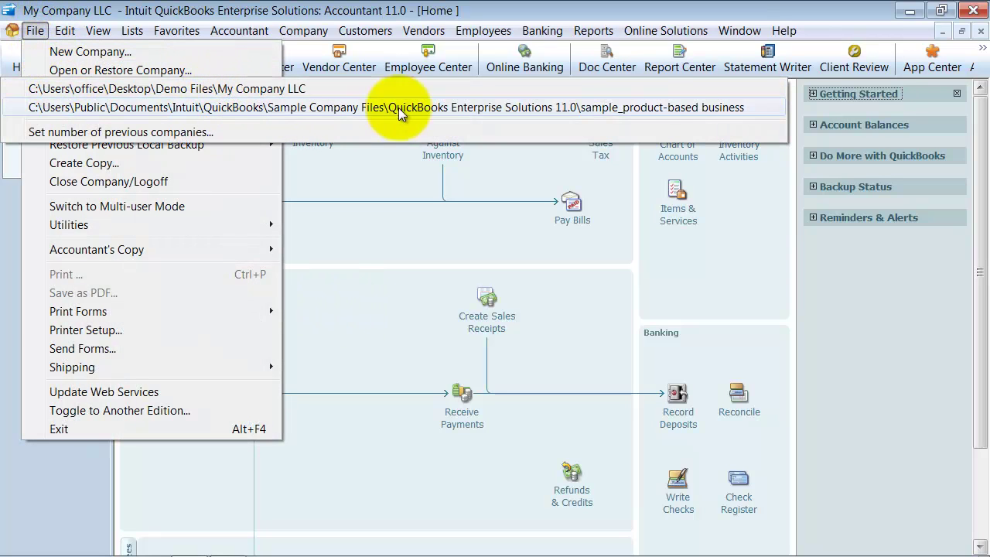
pyautogui.click(680, 108)
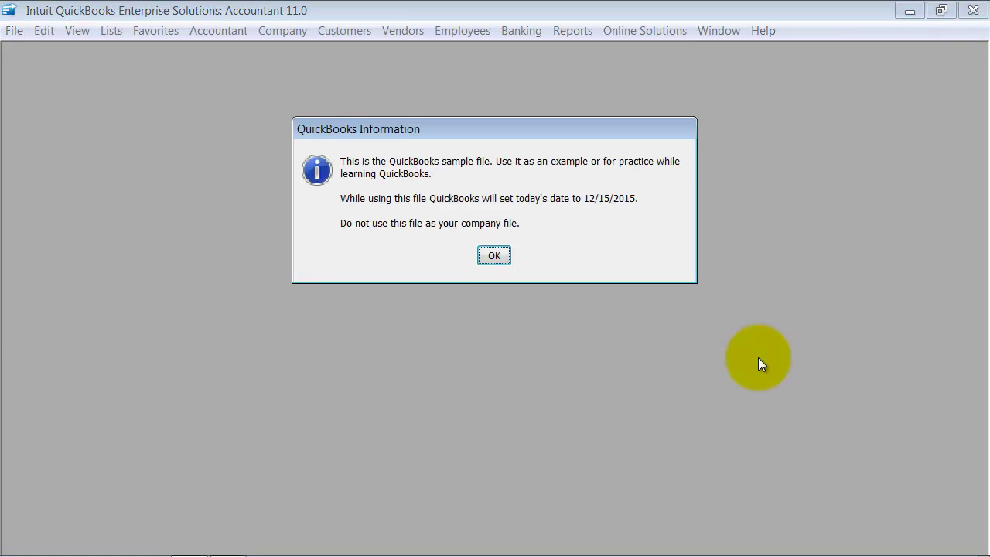
pyautogui.click(487, 252)
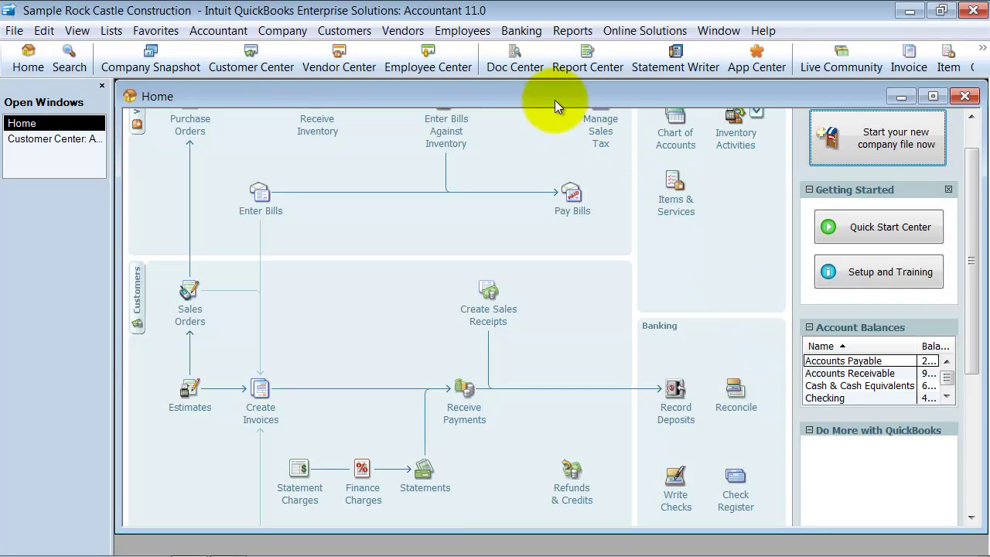
# - Choose Utilities > Export > Lists to IIF Files from the File menu
pyautogui.click(16, 31)
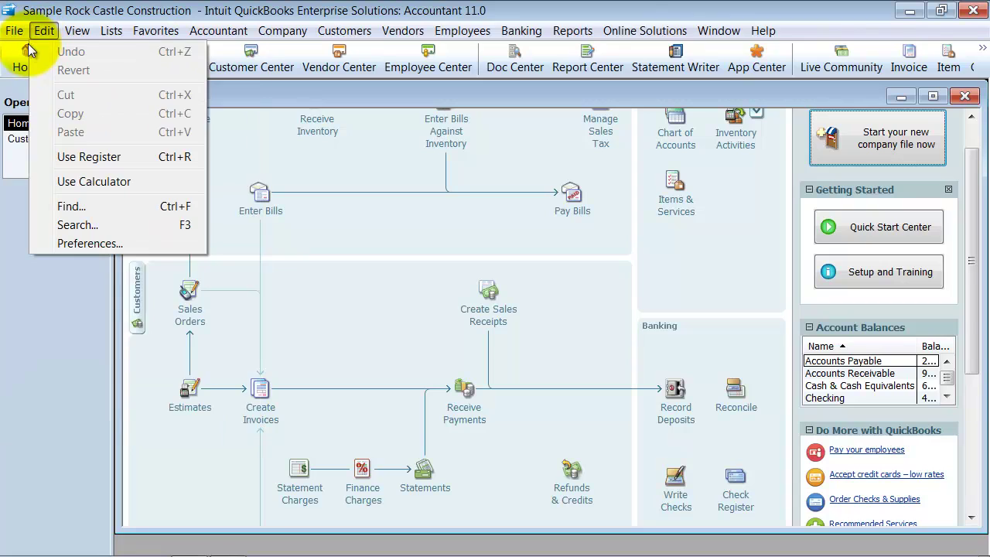
pyautogui.moveTo(58, 231)
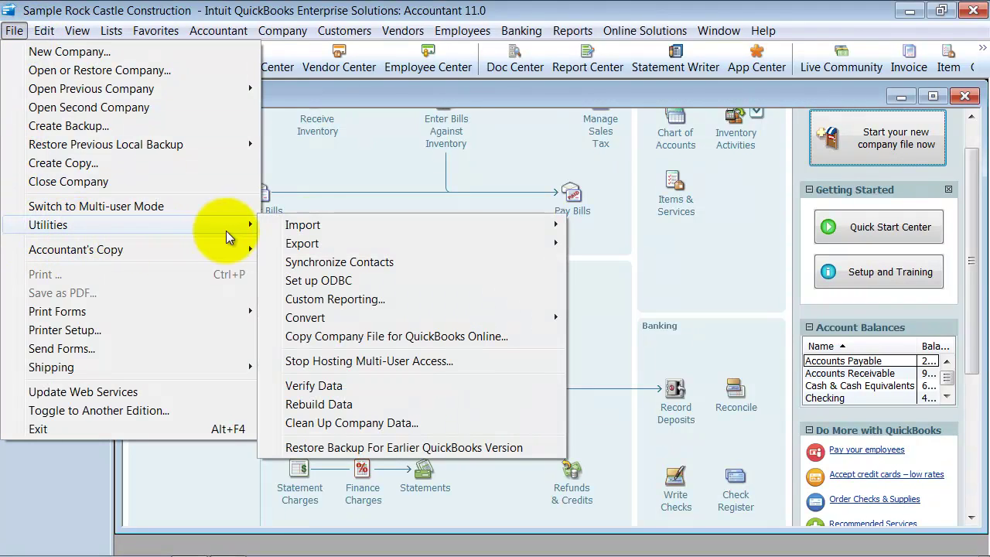
pyautogui.moveTo(525, 242)
pyautogui.click(631, 243)
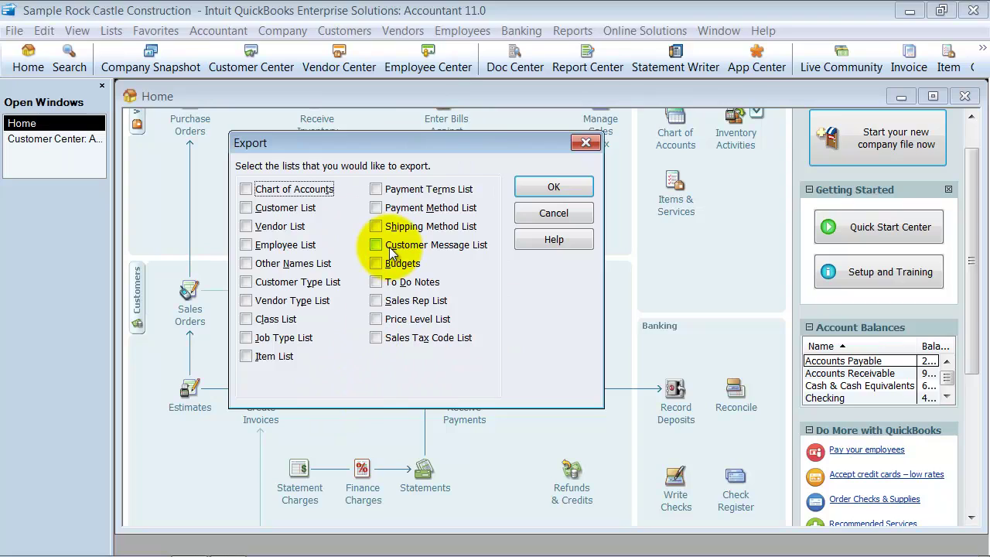
# - Export only the Item List to the Desktop as 'items list.IIF' and acknowledge the success message
pyautogui.click(245, 356)
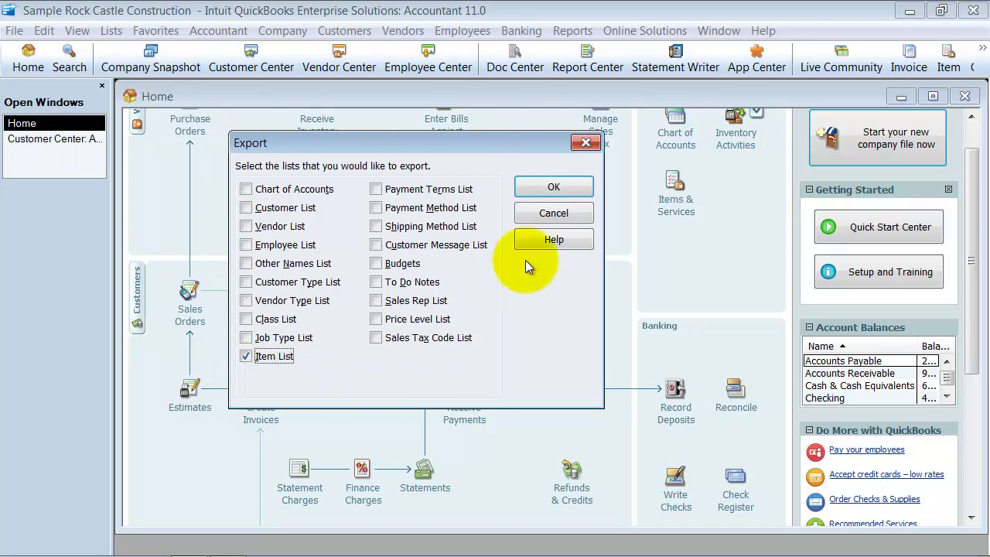
pyautogui.click(554, 190)
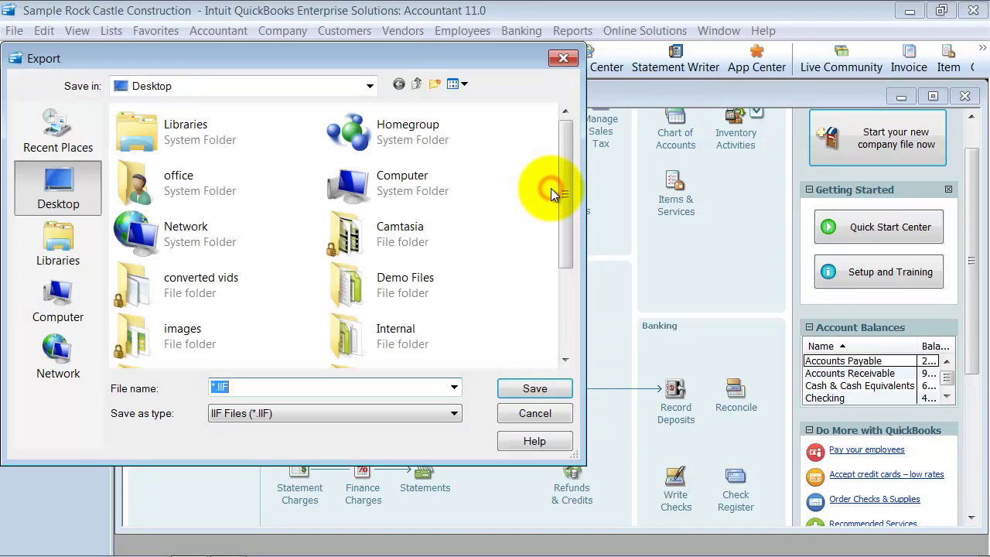
pyautogui.click(214, 387)
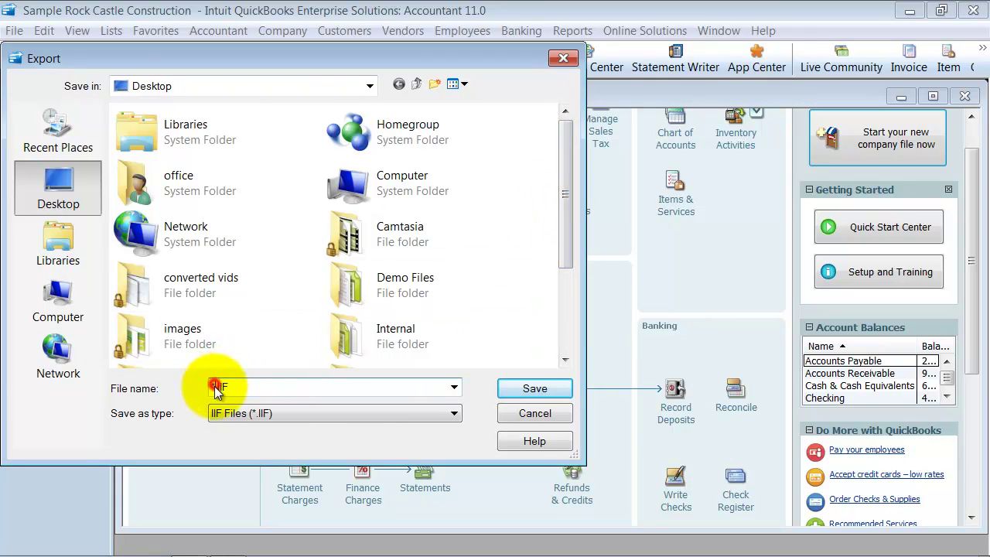
pyautogui.press('BackSpace')
pyautogui.write('items li')
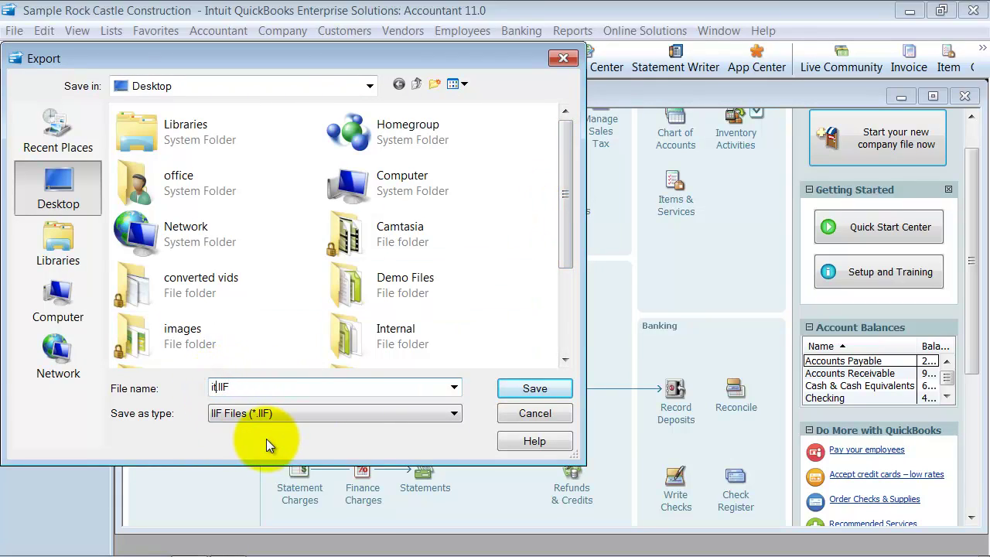
pyautogui.write('st')
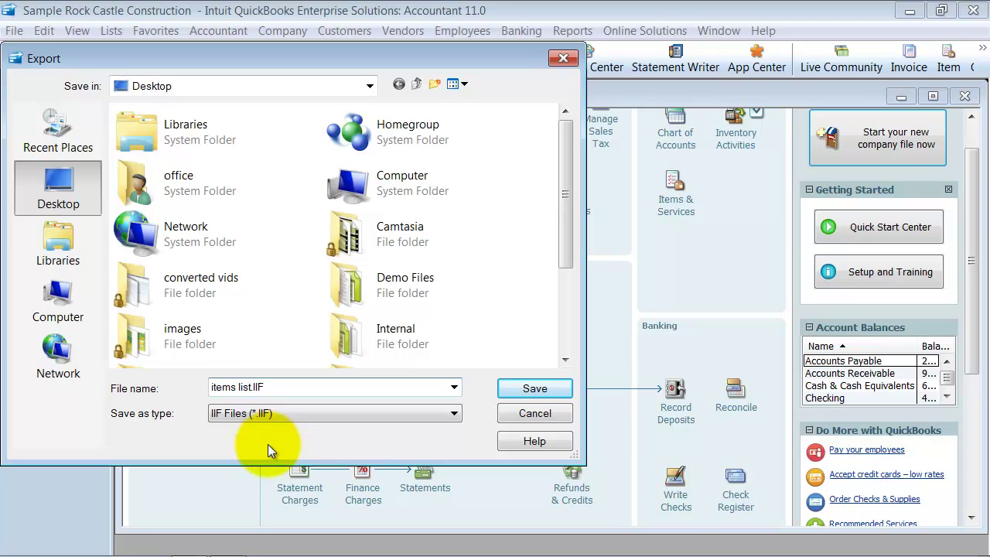
pyautogui.click(415, 413)
pyautogui.click(539, 391)
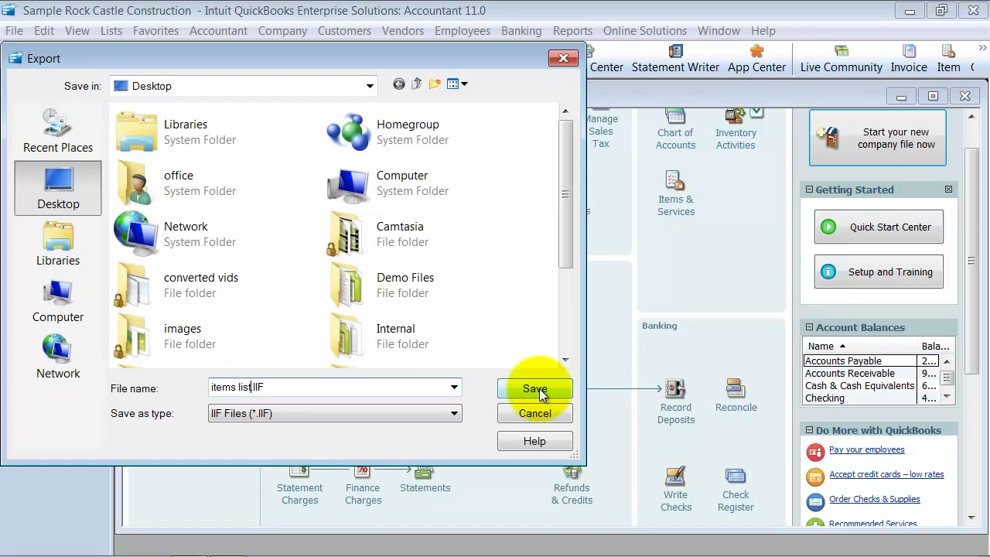
pyautogui.click(540, 391)
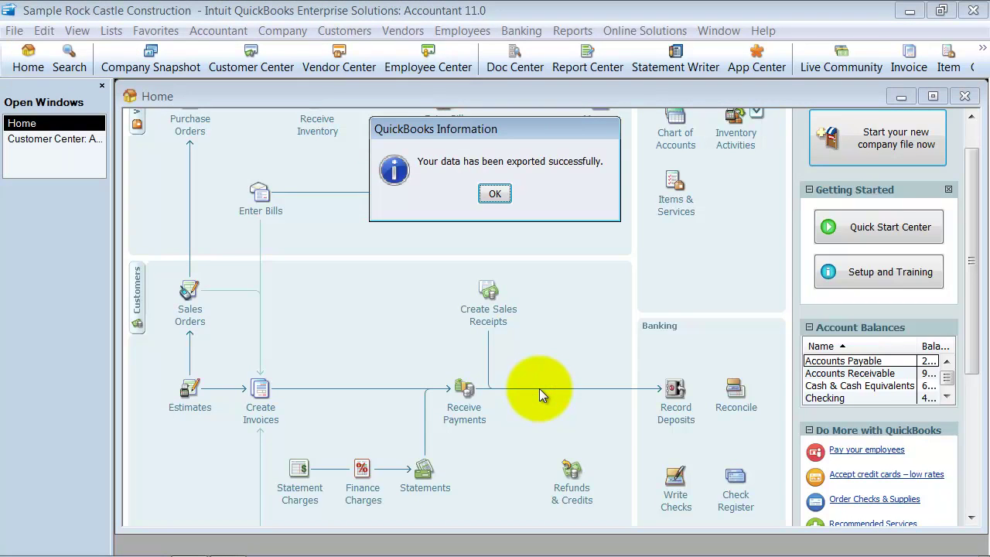
pyautogui.click(494, 195)
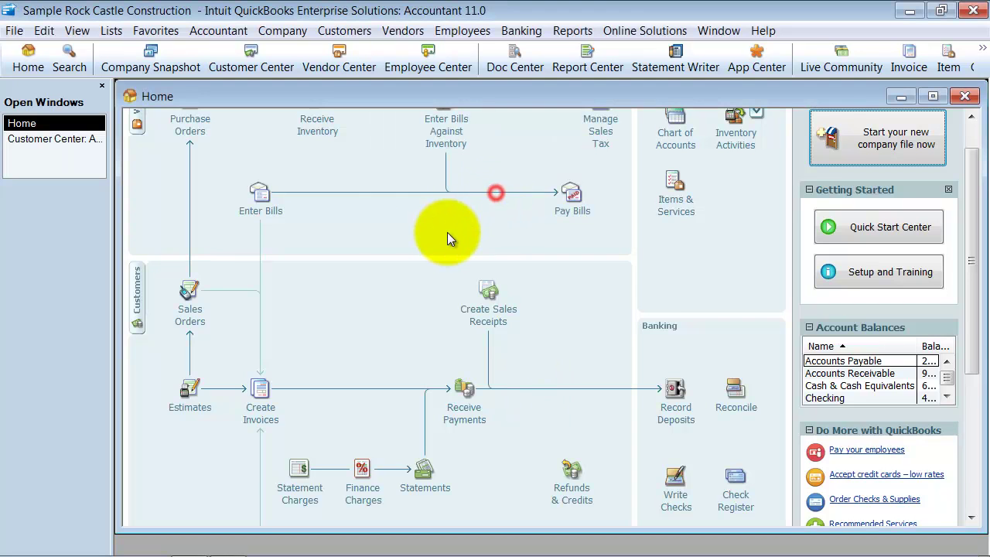
# - Reopen My Company LLC from recent companies, log in with the admin password, and maximize the Home window
pyautogui.click(14, 31)
pyautogui.moveTo(23, 91)
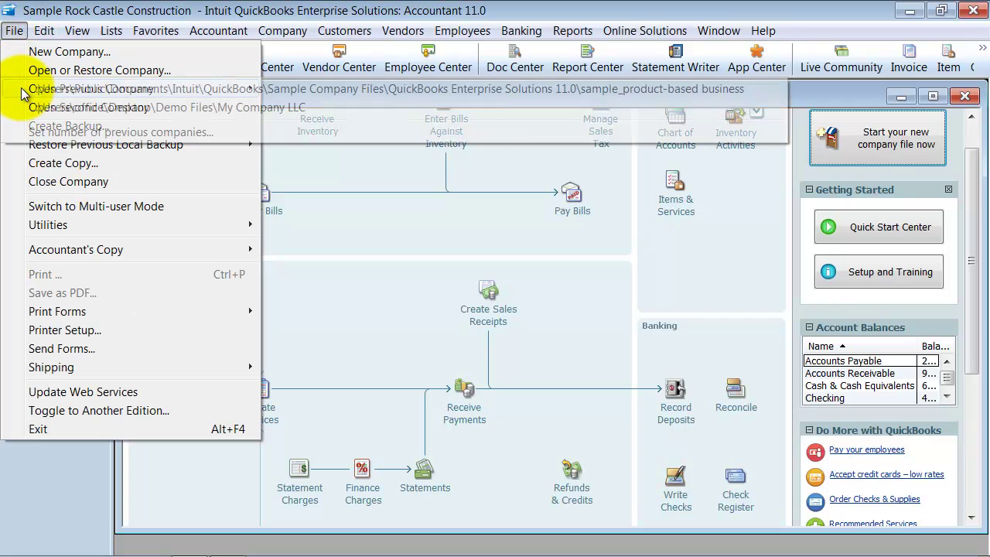
pyautogui.click(214, 106)
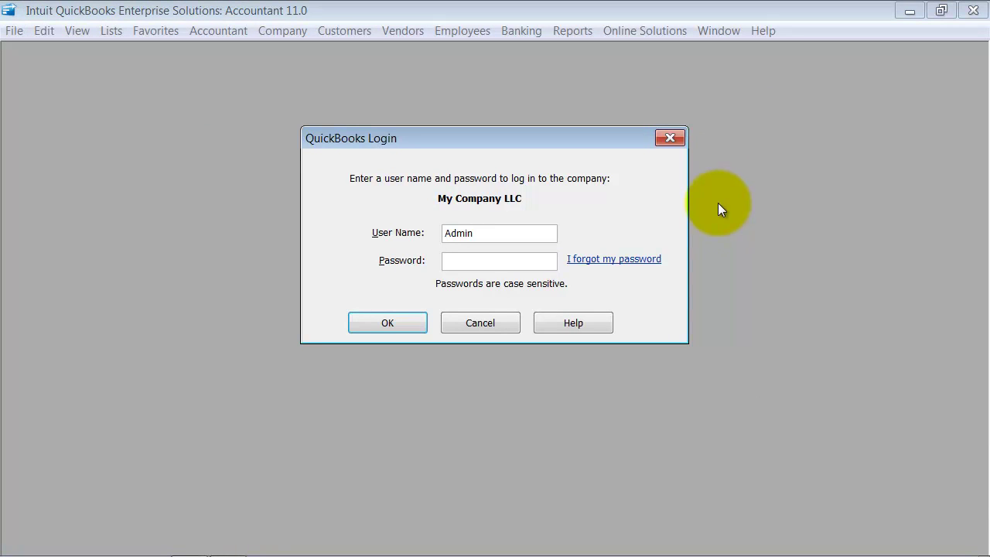
pyautogui.write('•••••')
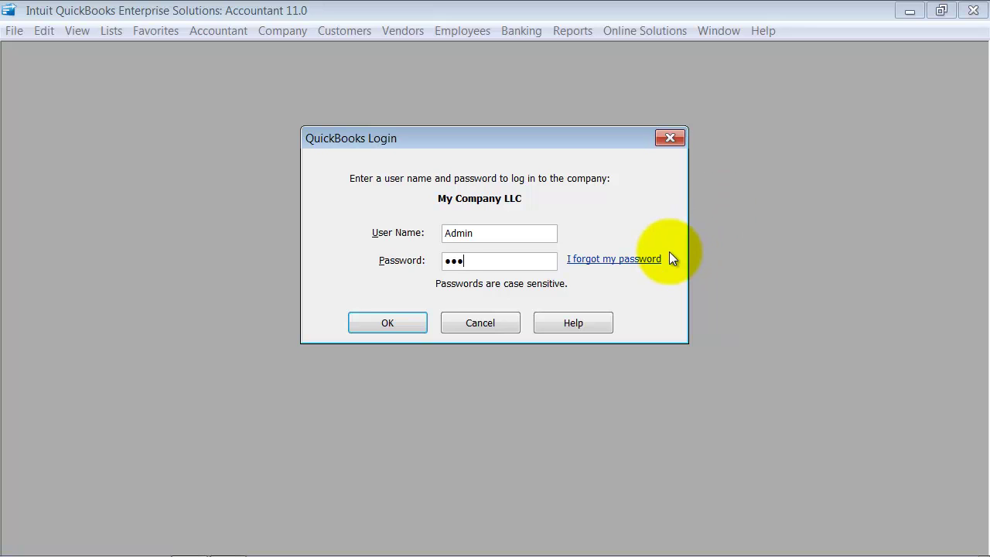
pyautogui.press('Return')
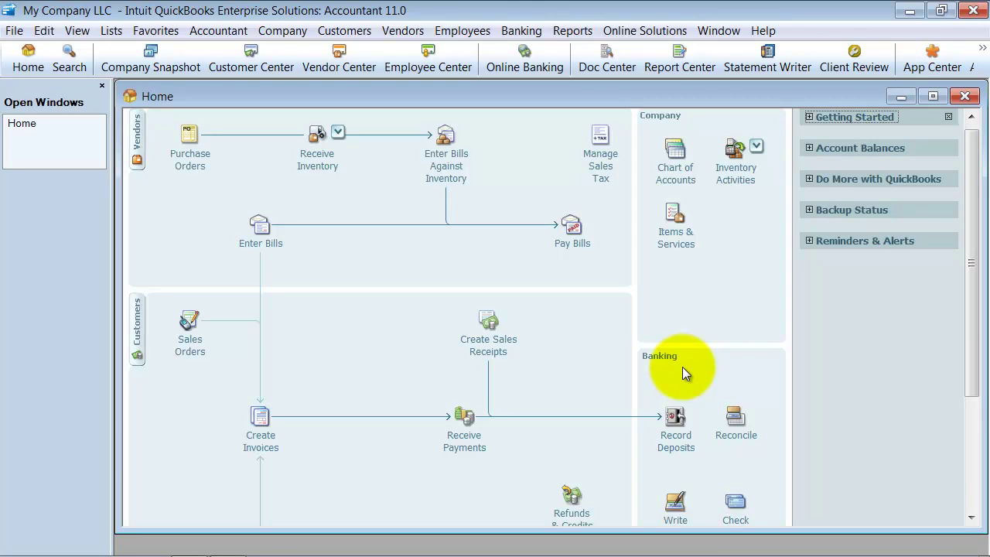
pyautogui.doubleClick(540, 98)
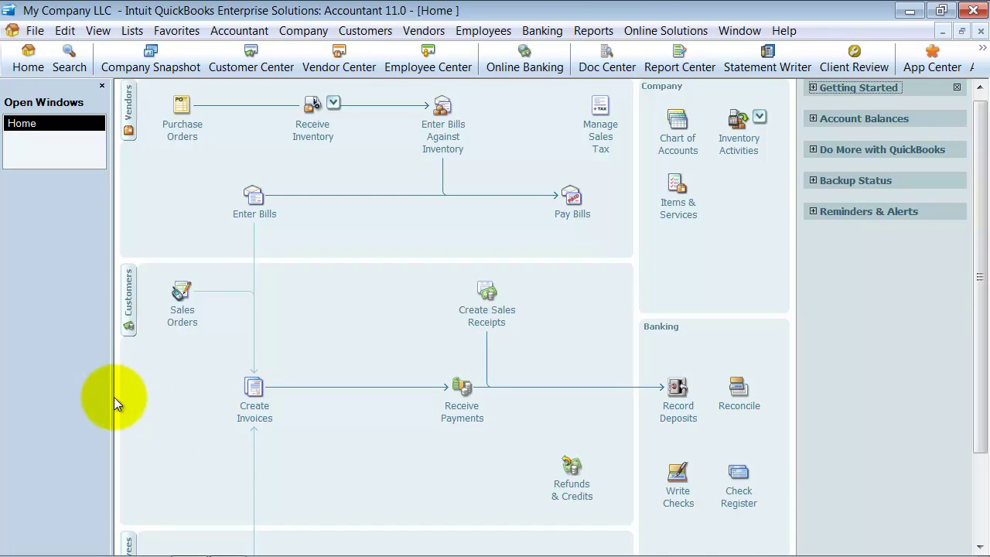
pyautogui.click(25, 545)
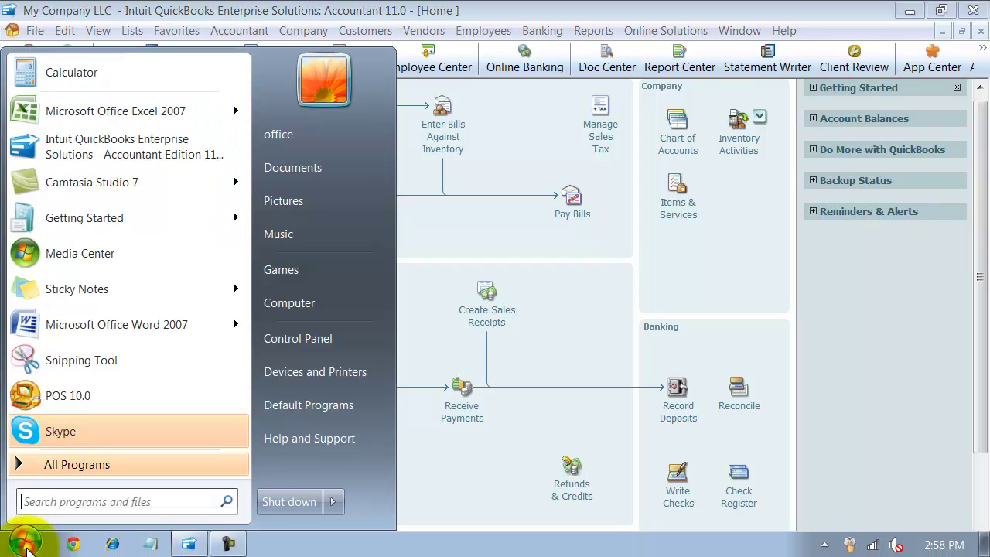
# - Launch Excel 2007 and open 'items list' from the Desktop with All Files shown
pyautogui.click(76, 122)
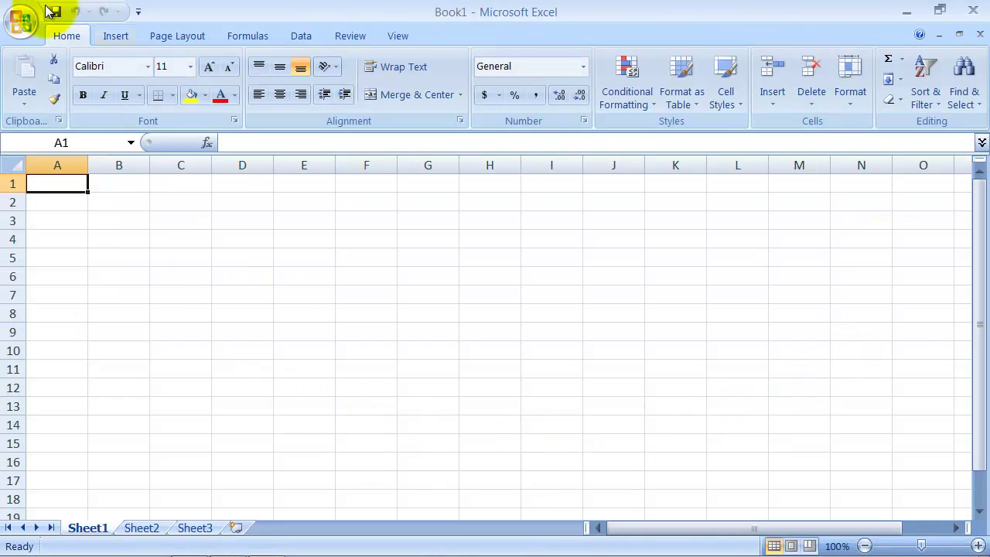
pyautogui.click(22, 17)
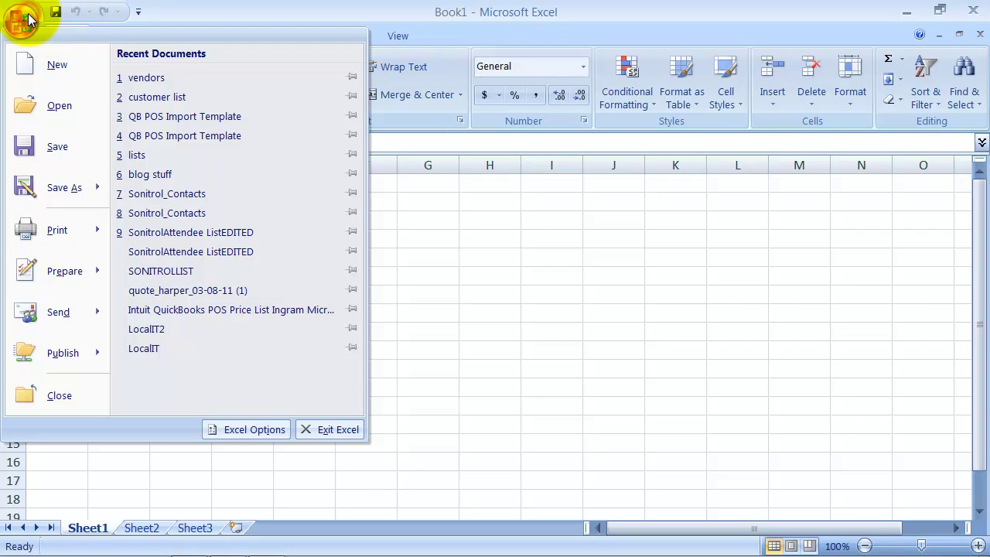
pyautogui.click(27, 108)
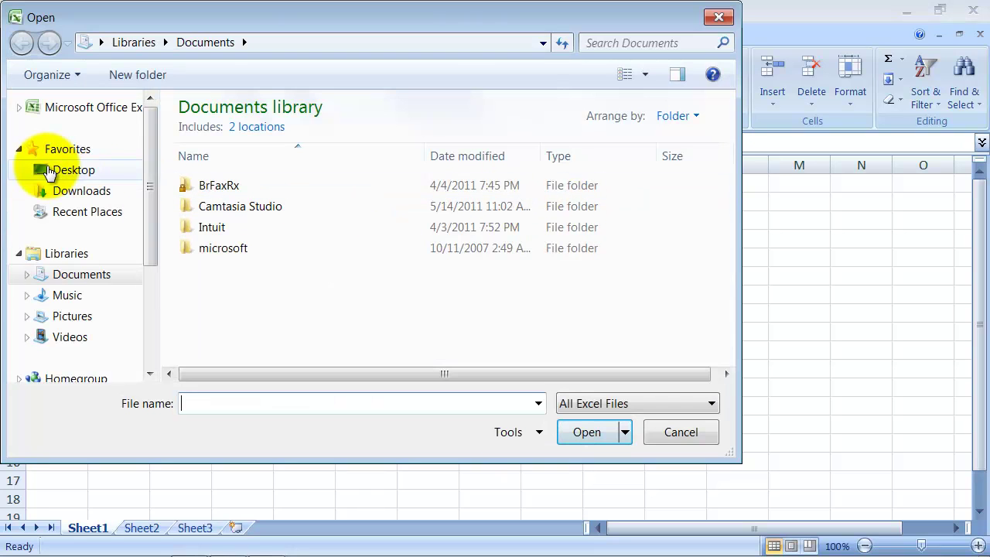
pyautogui.click(49, 172)
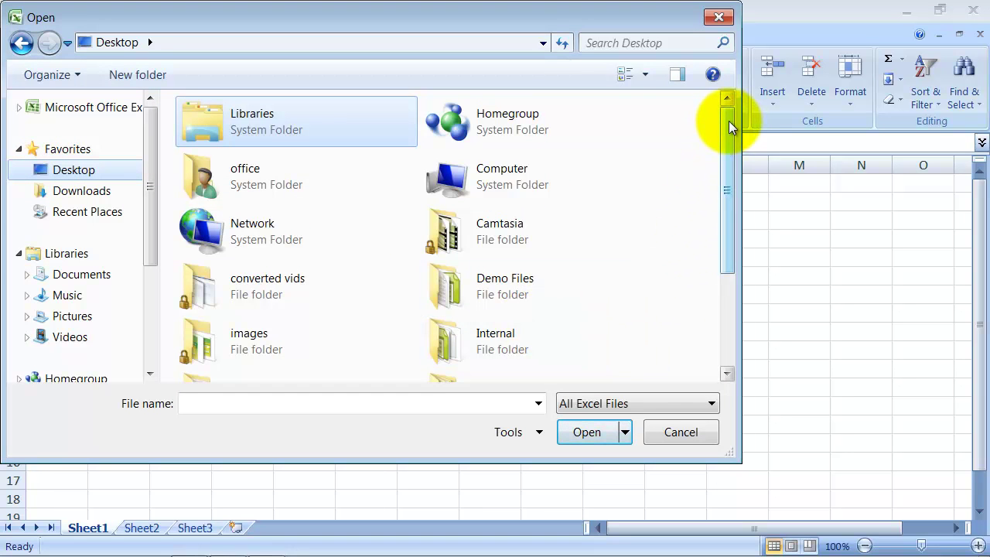
pyautogui.moveTo(728, 121); pyautogui.dragTo(740, 258)
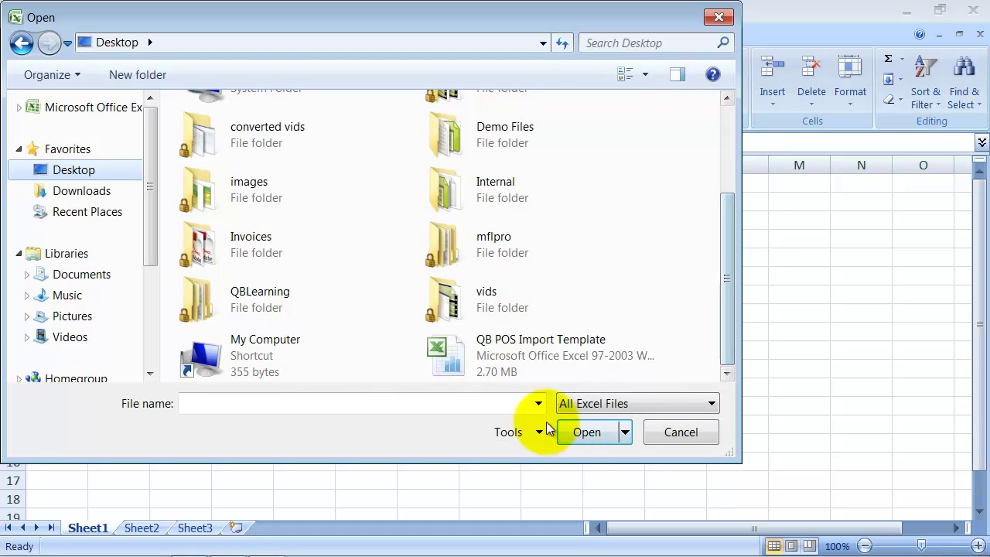
pyautogui.click(703, 407)
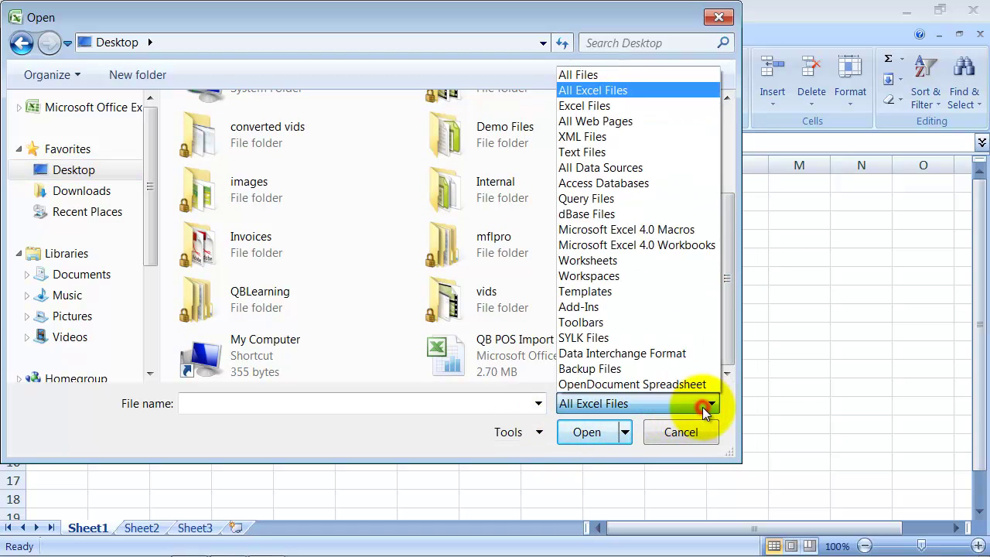
pyautogui.click(686, 76)
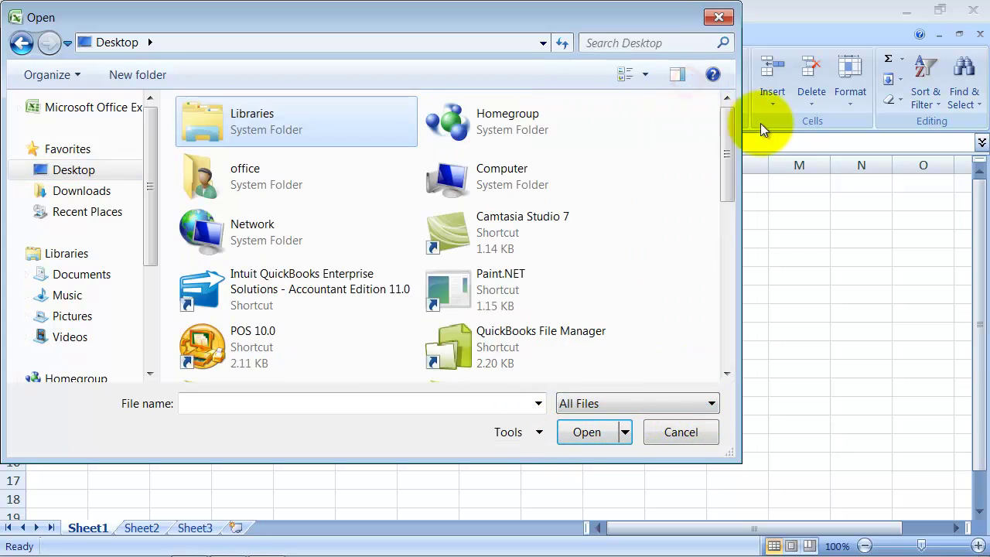
pyautogui.moveTo(732, 123); pyautogui.dragTo(734, 178)
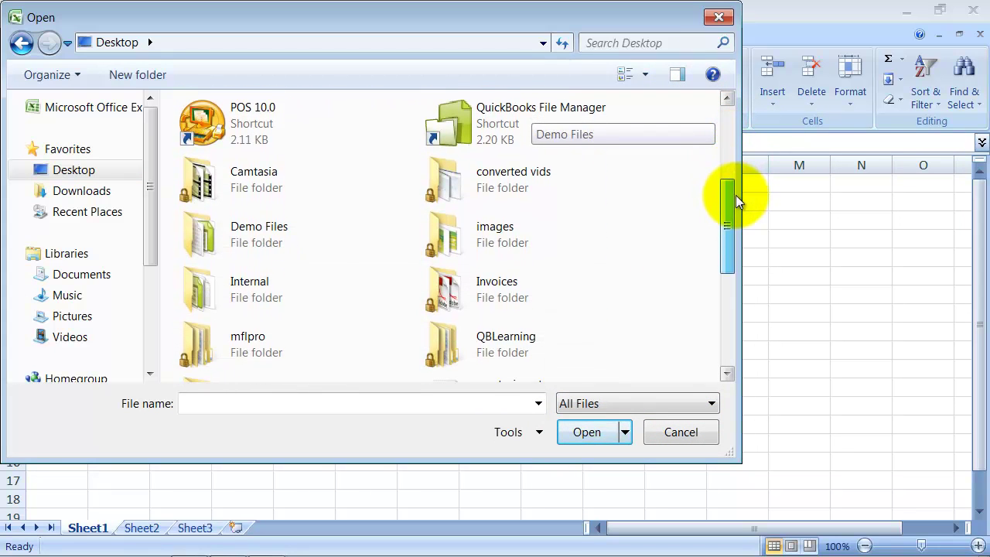
pyautogui.moveTo(736, 201); pyautogui.dragTo(740, 254)
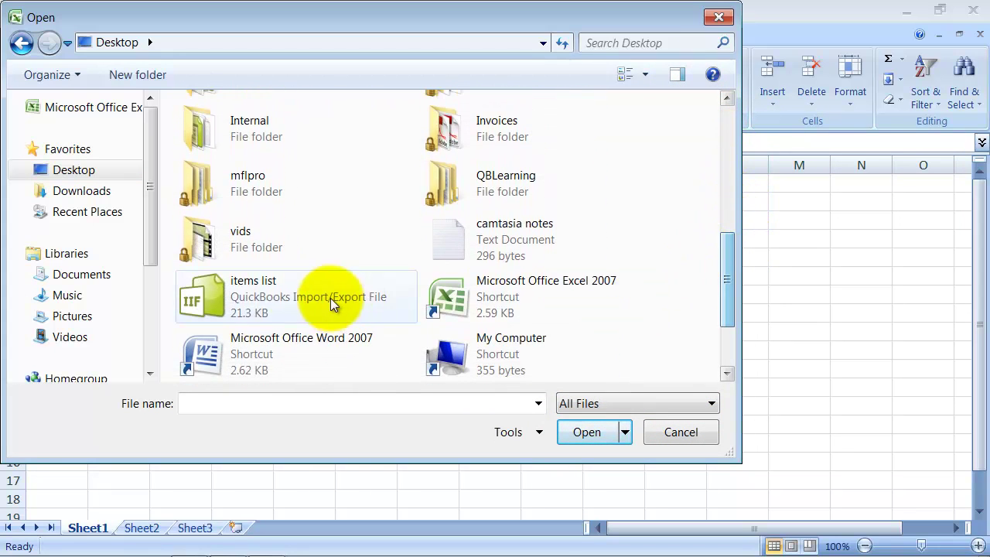
pyautogui.doubleClick(331, 301)
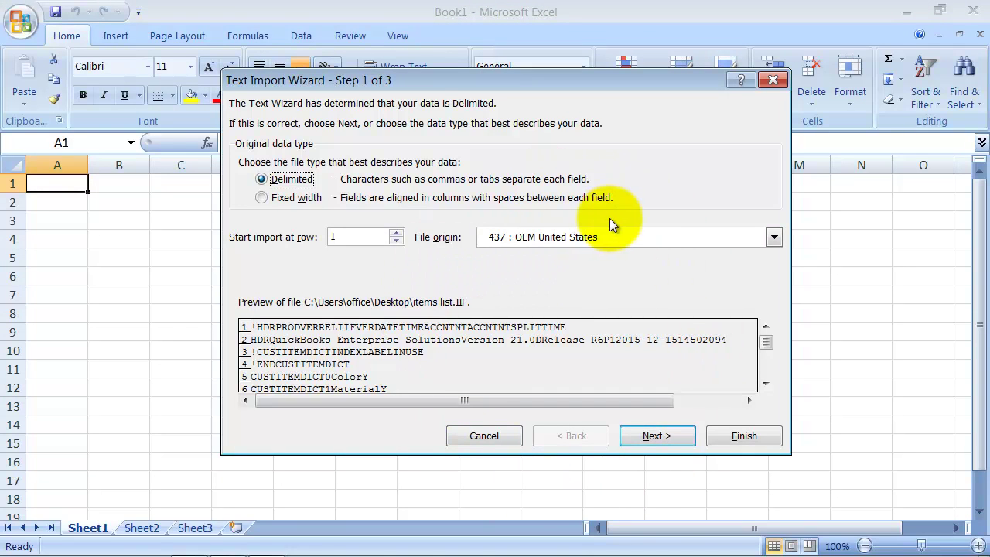
# - Finish the Text Import Wizard with default settings to load the item list
pyautogui.click(771, 435)
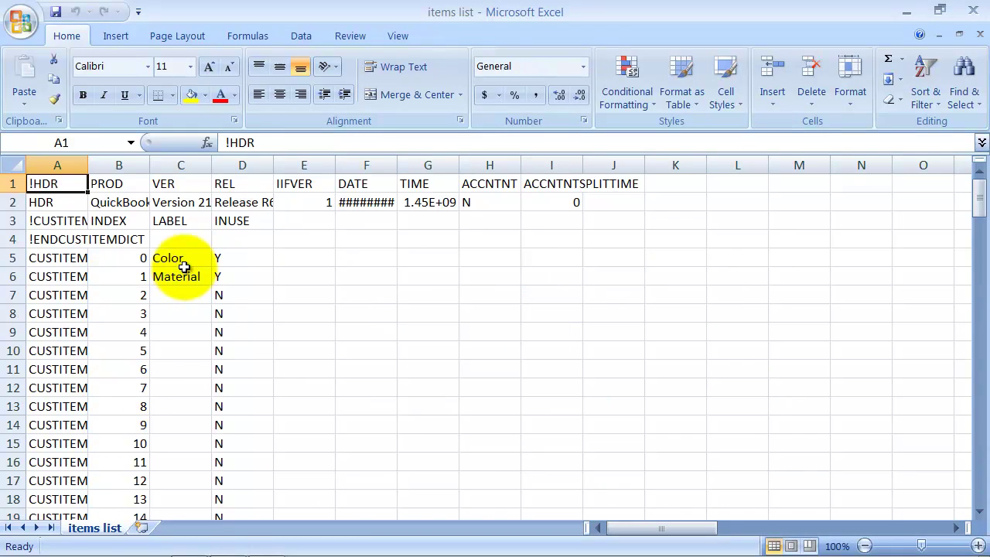
pyautogui.scroll(-3, 184, 266)
pyautogui.scroll(3, 184, 267)
pyautogui.scroll(-3, 184, 267)
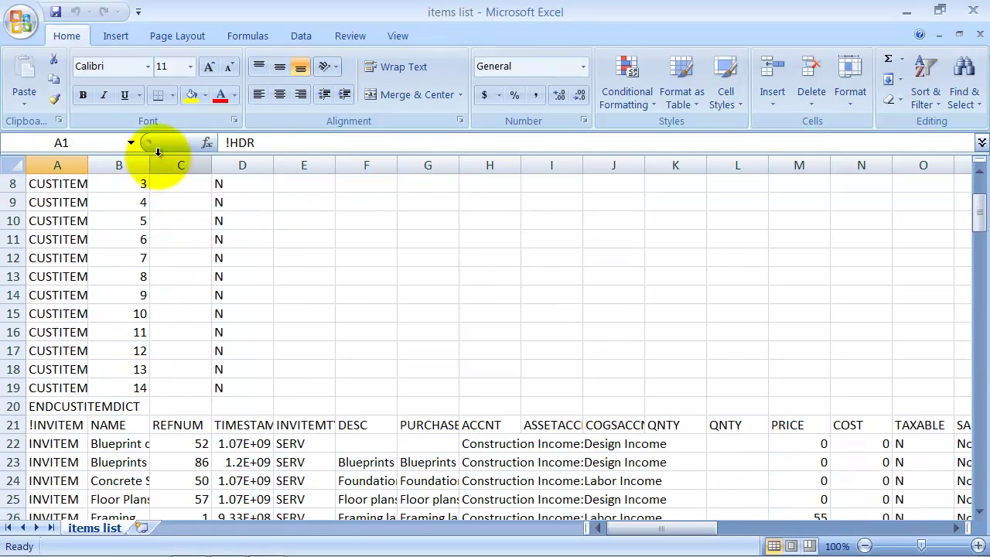
pyautogui.scroll(2, 154, 364)
pyautogui.scroll(1, 155, 356)
pyautogui.scroll(-3, 152, 332)
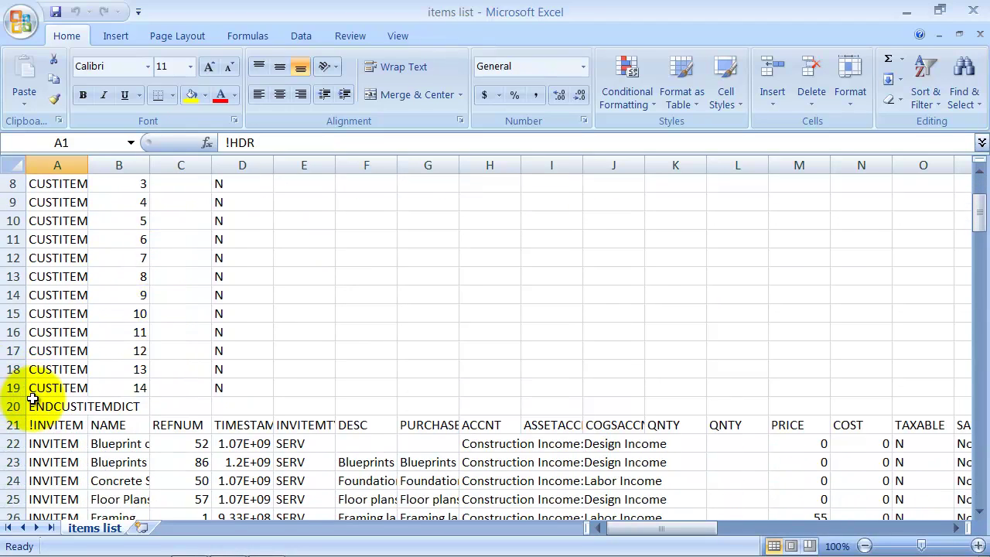
pyautogui.scroll(2, 150, 395)
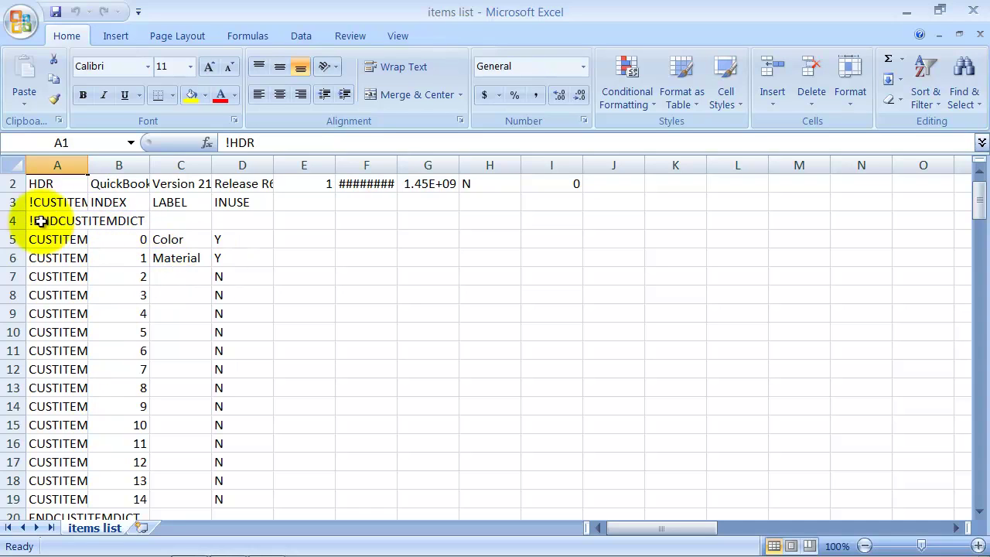
# - Delete rows 1 through 20 holding the header and custom-field entries
pyautogui.moveTo(14, 183)
pyautogui.mouseDown()
pyautogui.moveTo(13, 217)
pyautogui.moveTo(14, 184)
pyautogui.mouseUp()
pyautogui.scroll(-5, 21, 193)
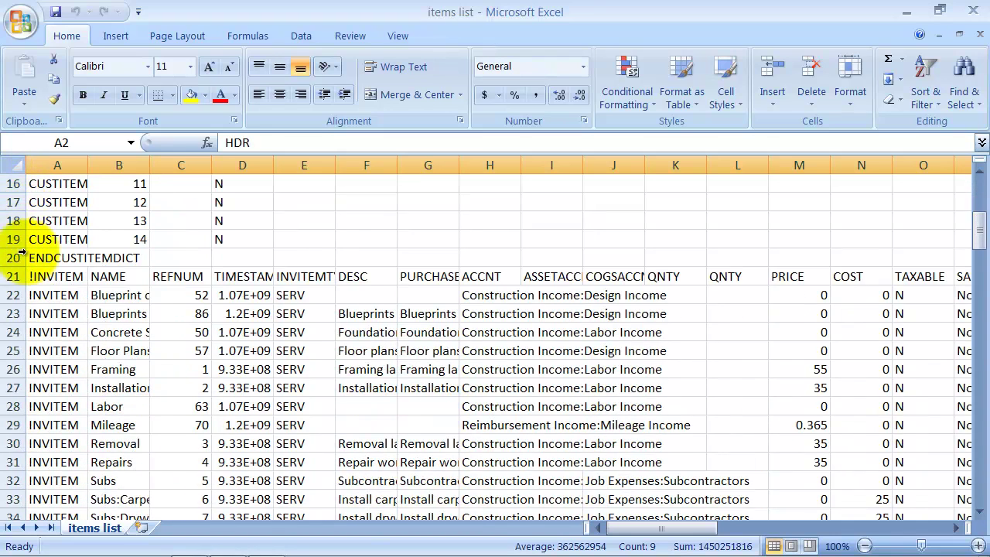
pyautogui.moveTo(19, 253); pyautogui.dragTo(11, 142)
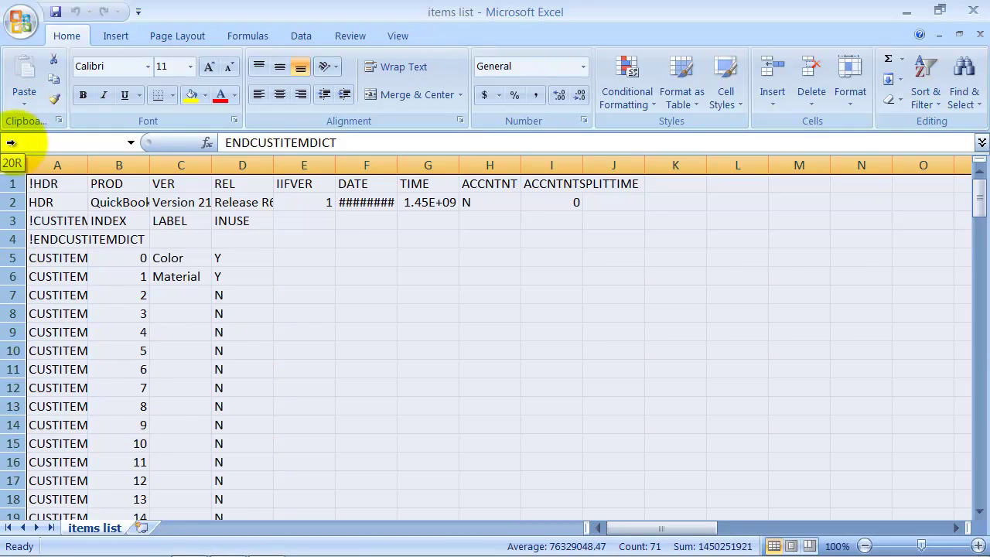
pyautogui.moveTo(6, 181); pyautogui.dragTo(8, 182)
pyautogui.rightClick(23, 181)
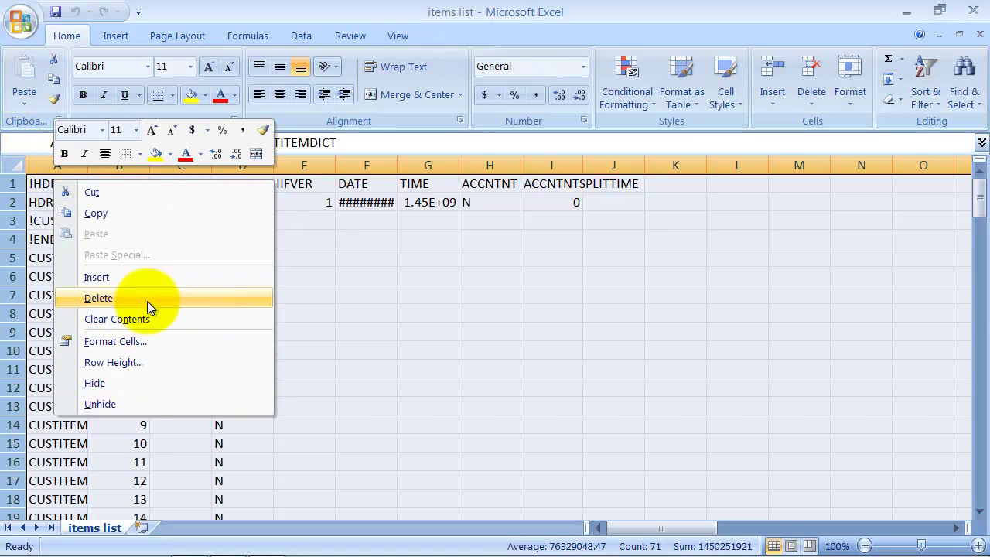
pyautogui.click(147, 298)
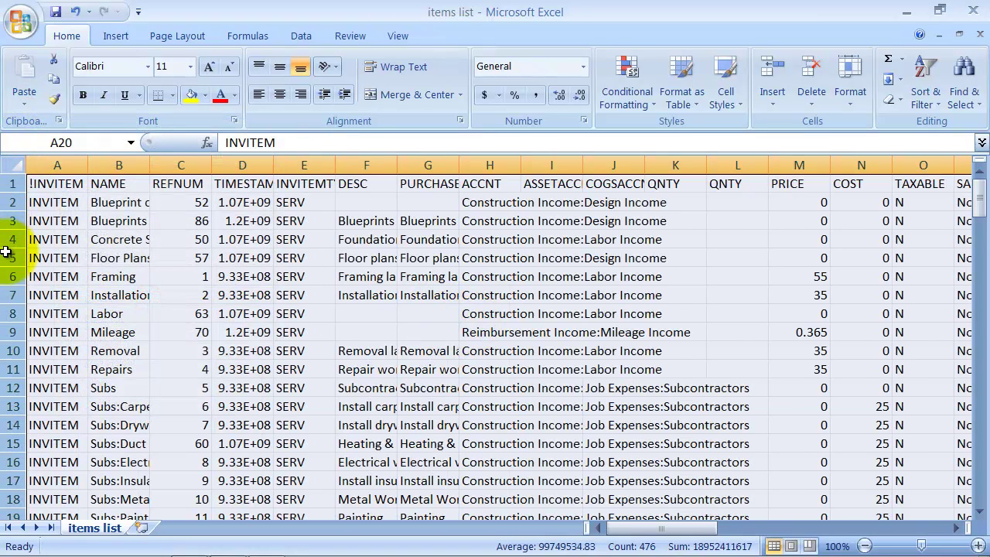
# - Auto-fit column B to the item names and review the list further down
pyautogui.doubleClick(149, 165)
pyautogui.click(360, 332)
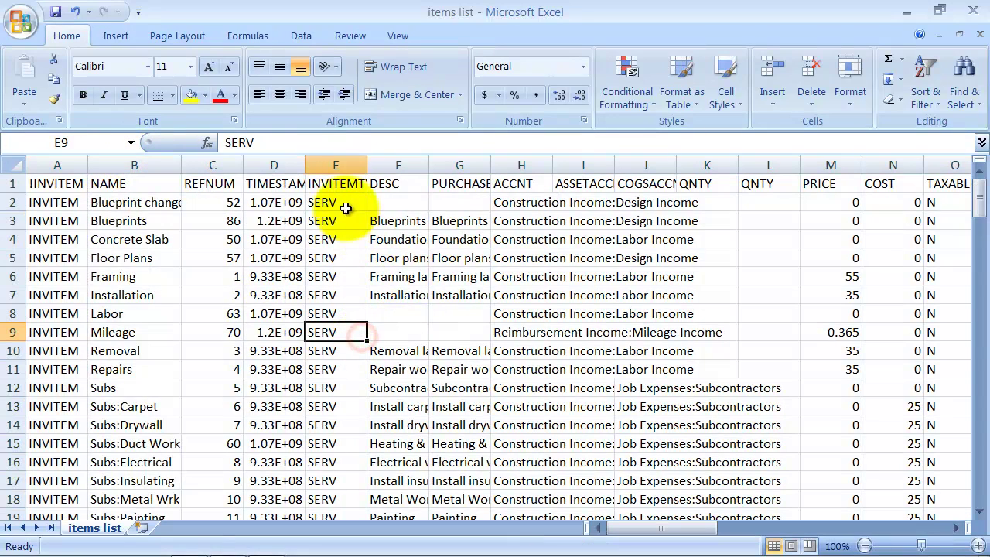
pyautogui.scroll(-5, 326, 204)
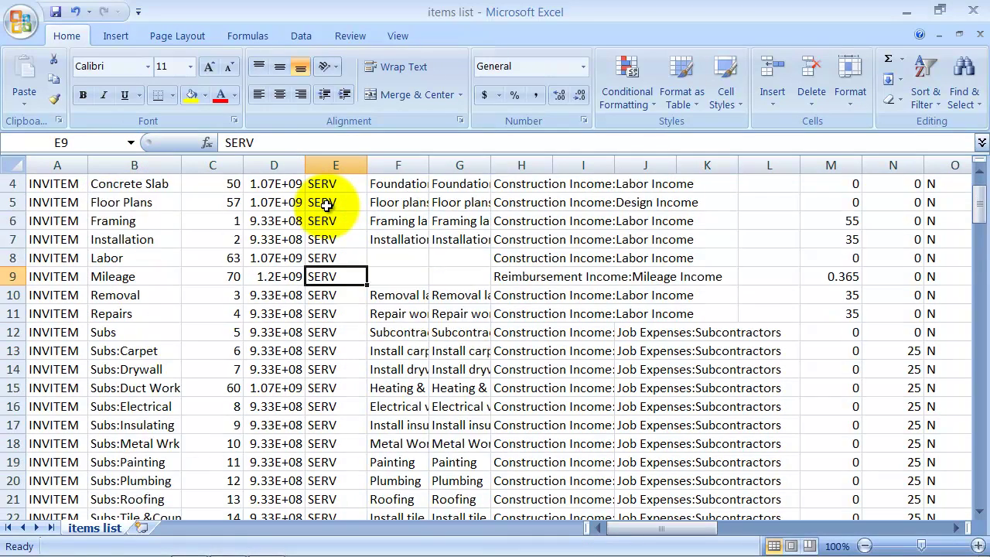
pyautogui.scroll(-2, 326, 205)
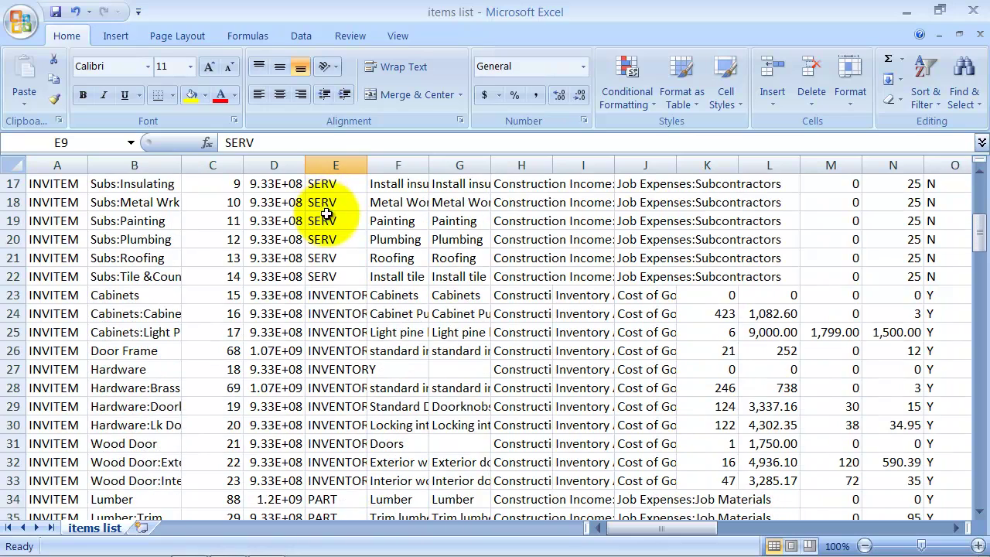
pyautogui.scroll(-1, 336, 398)
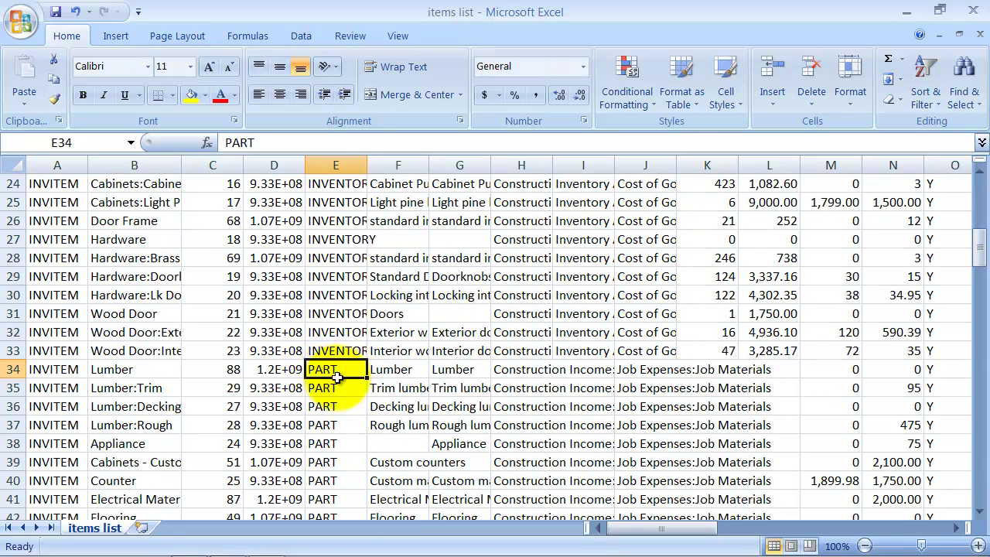
# - Delete the FIXEDASSET item rows
pyautogui.scroll(-3, 356, 368)
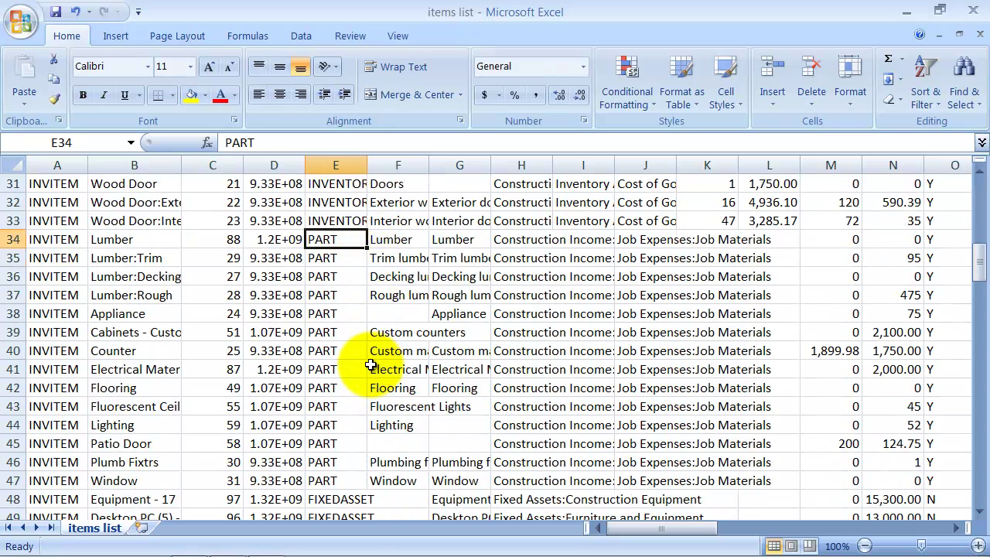
pyautogui.scroll(-1, 360, 387)
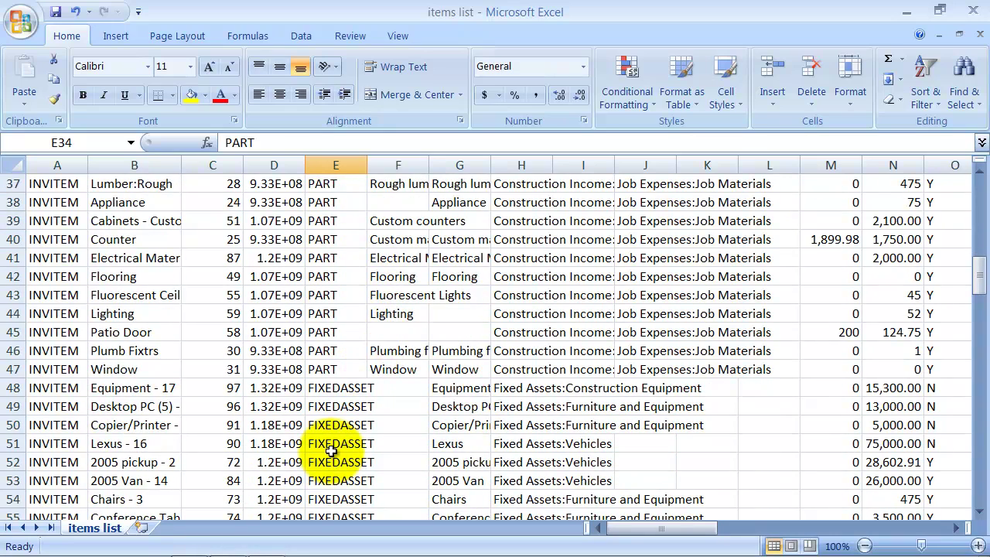
pyautogui.scroll(-1, 332, 445)
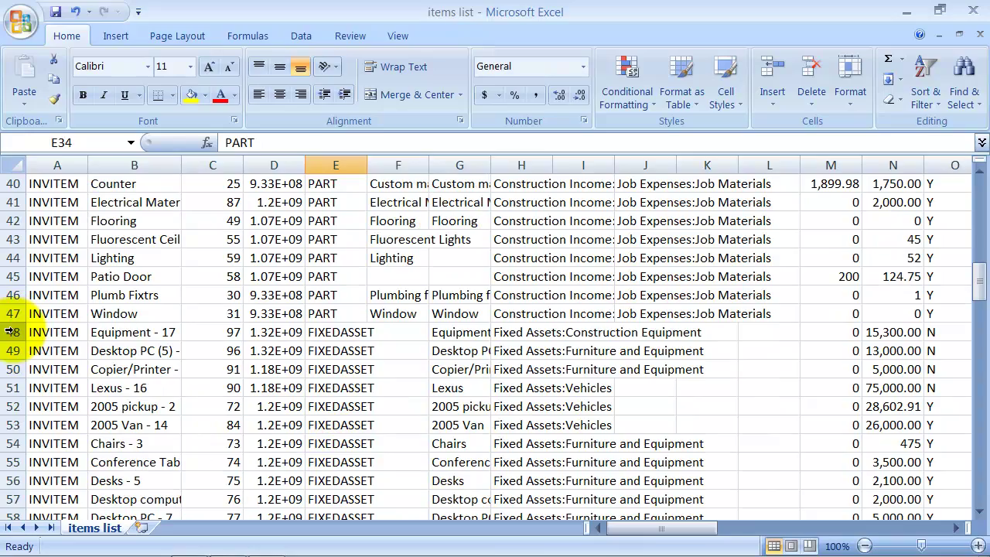
pyautogui.moveTo(11, 332); pyautogui.dragTo(14, 425)
pyautogui.rightClick(68, 358)
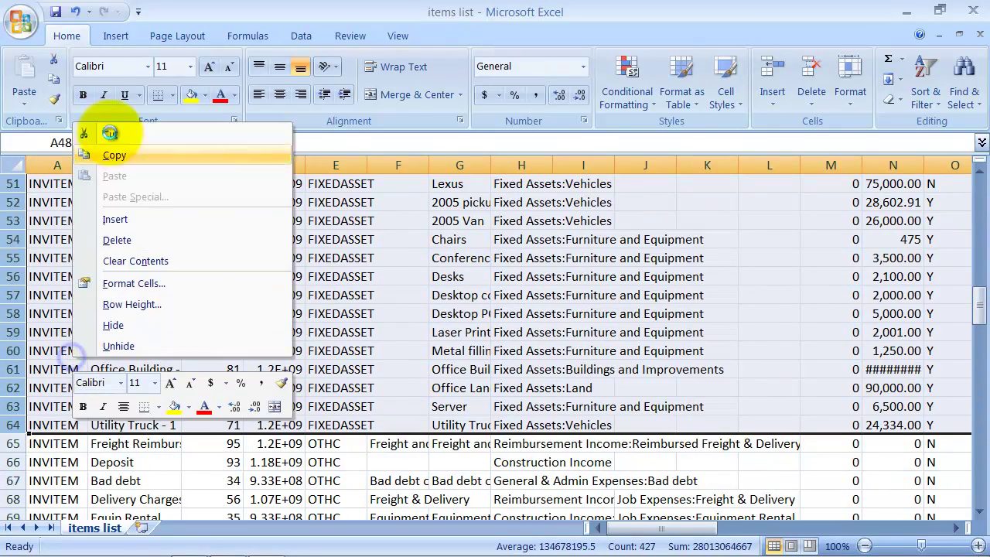
pyautogui.click(115, 240)
# - Delete the Discount, Pre-Payment and Payment rows
pyautogui.scroll(-1, 383, 383)
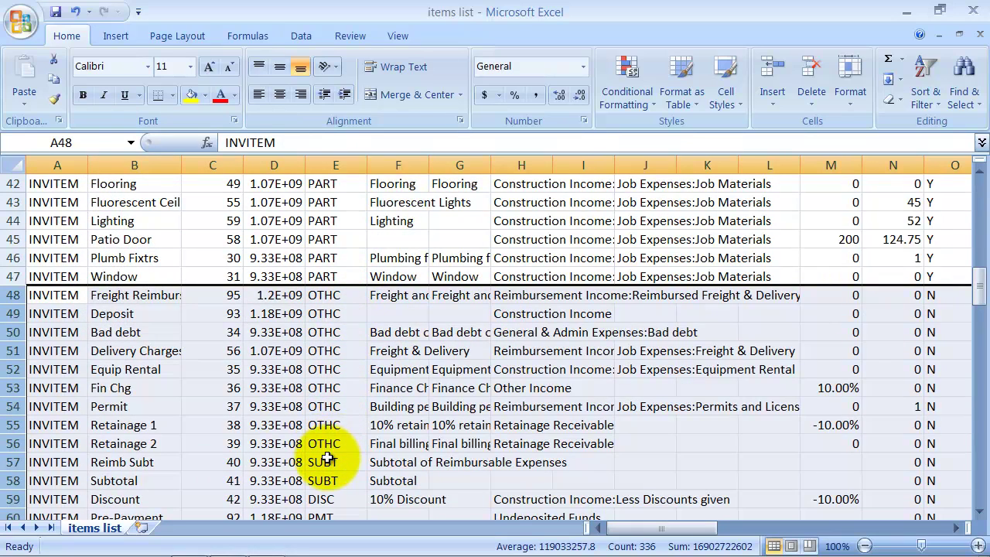
pyautogui.scroll(-2, 326, 458)
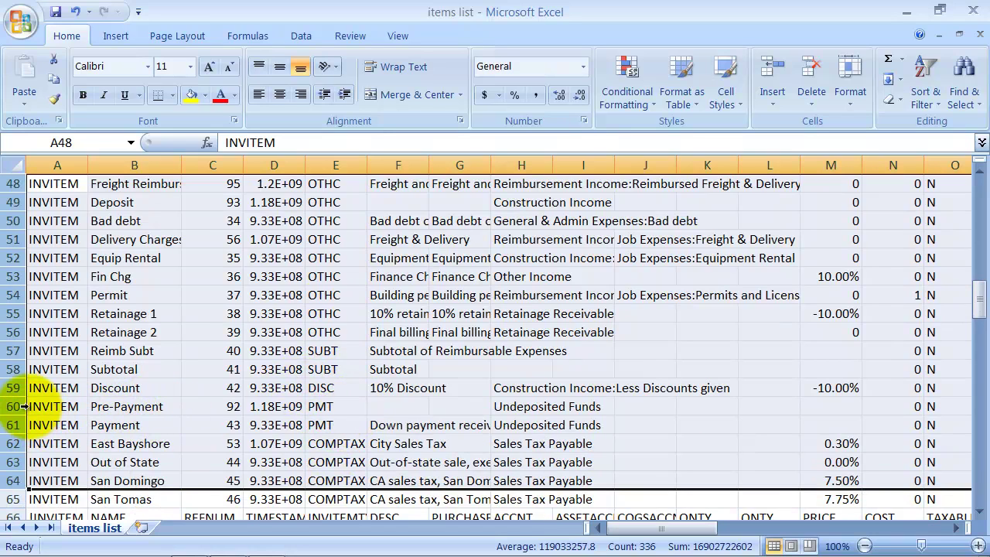
pyautogui.moveTo(16, 386); pyautogui.dragTo(19, 425)
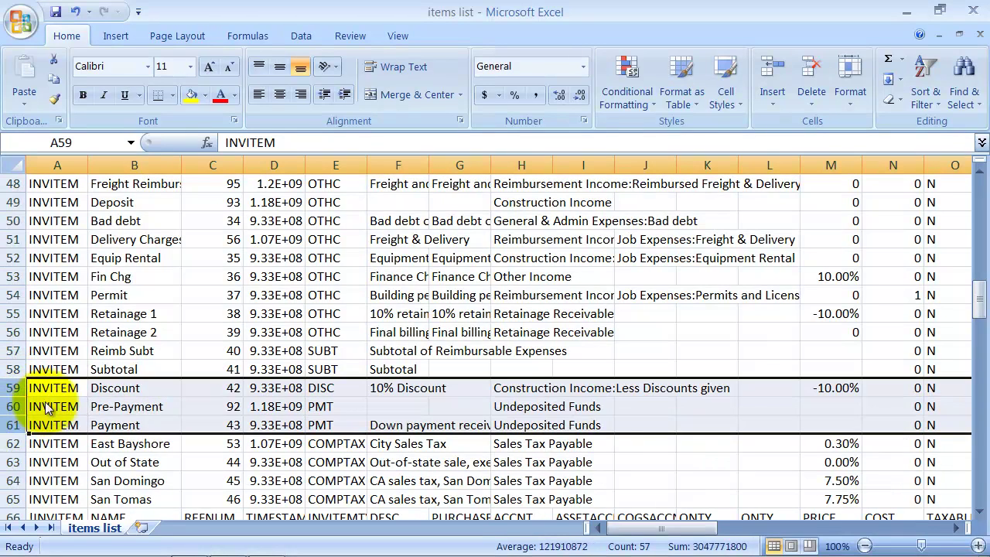
pyautogui.rightClick(51, 406)
pyautogui.click(93, 284)
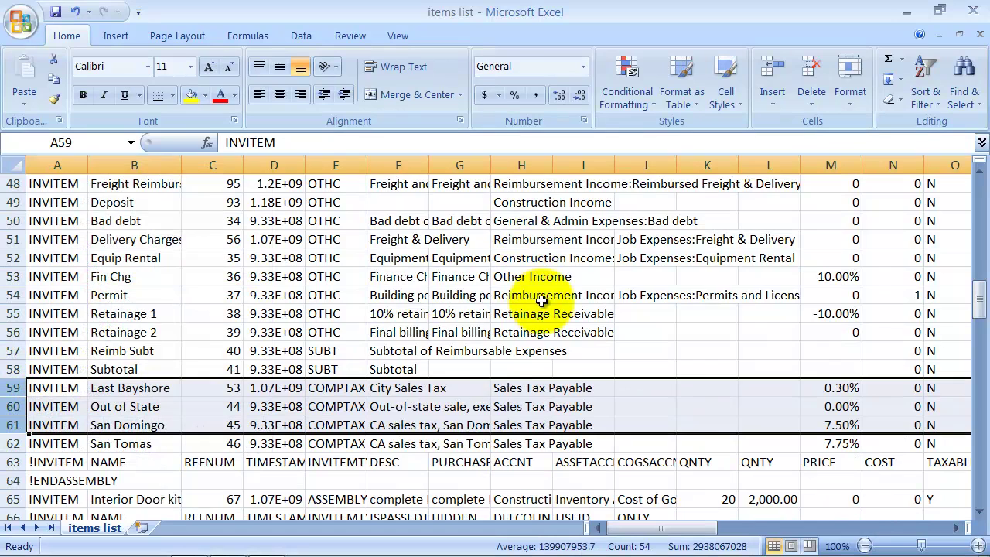
# - Select the rows from the East Bayshore sales tax item to the list's end for deletion
pyautogui.scroll(-1, 387, 378)
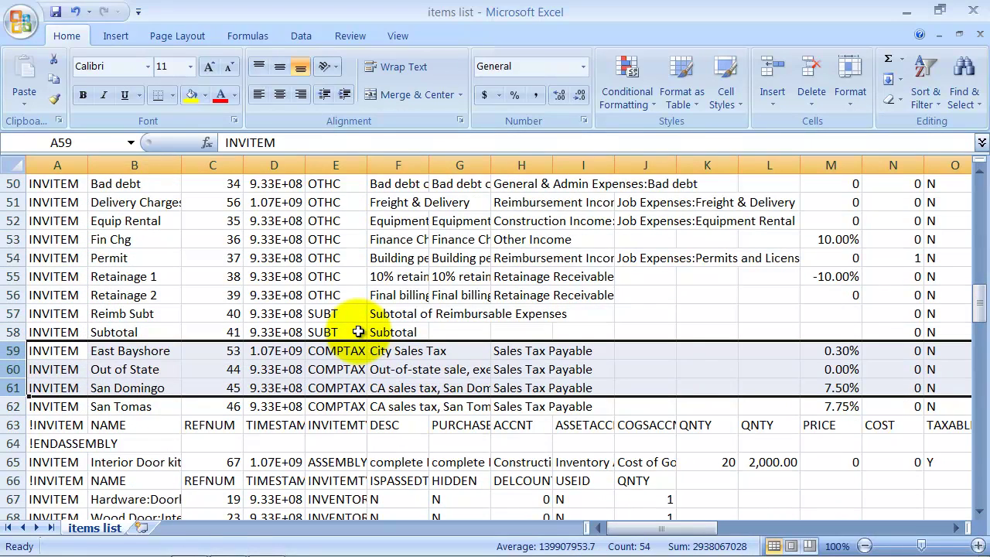
pyautogui.scroll(-1, 358, 332)
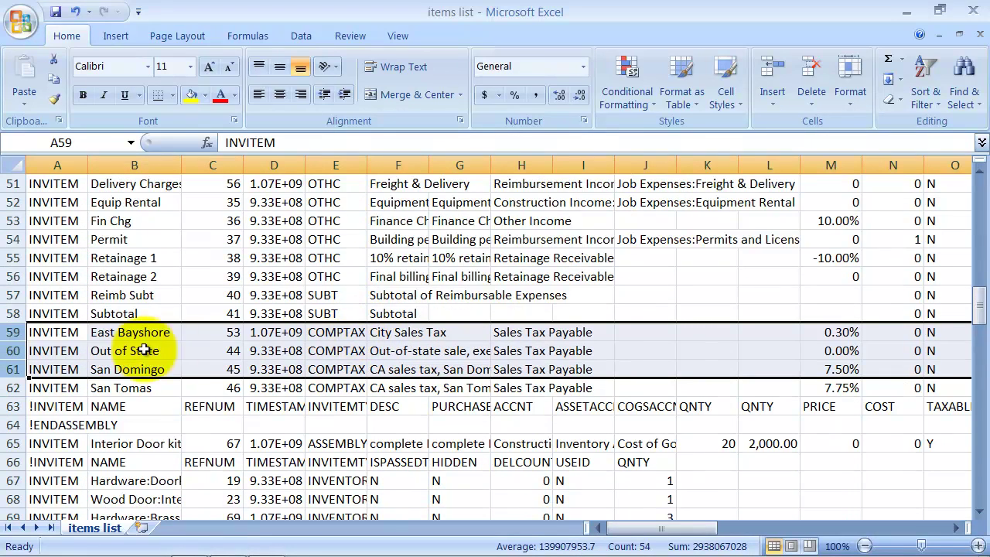
pyautogui.scroll(-2, 182, 357)
pyautogui.scroll(-1, 182, 357)
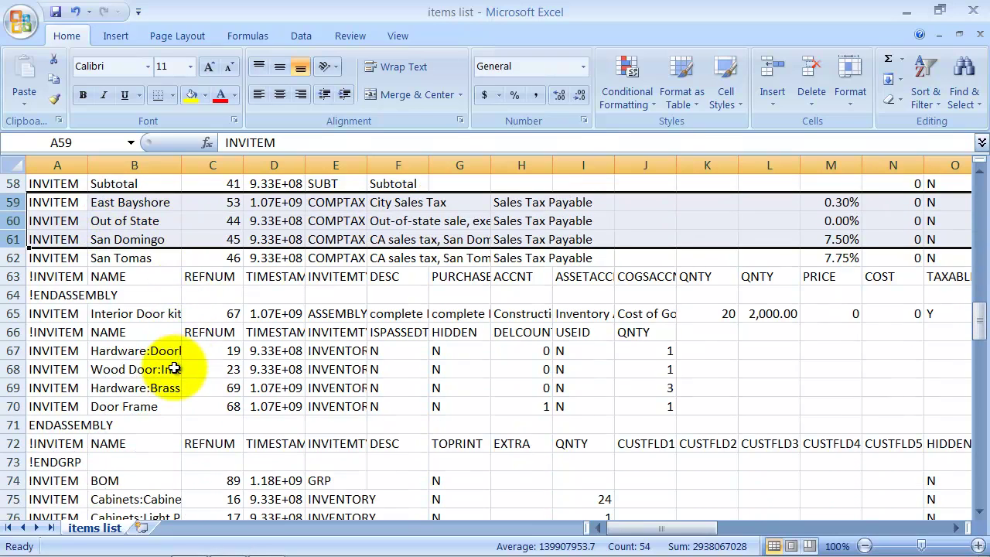
pyautogui.scroll(-3, 110, 288)
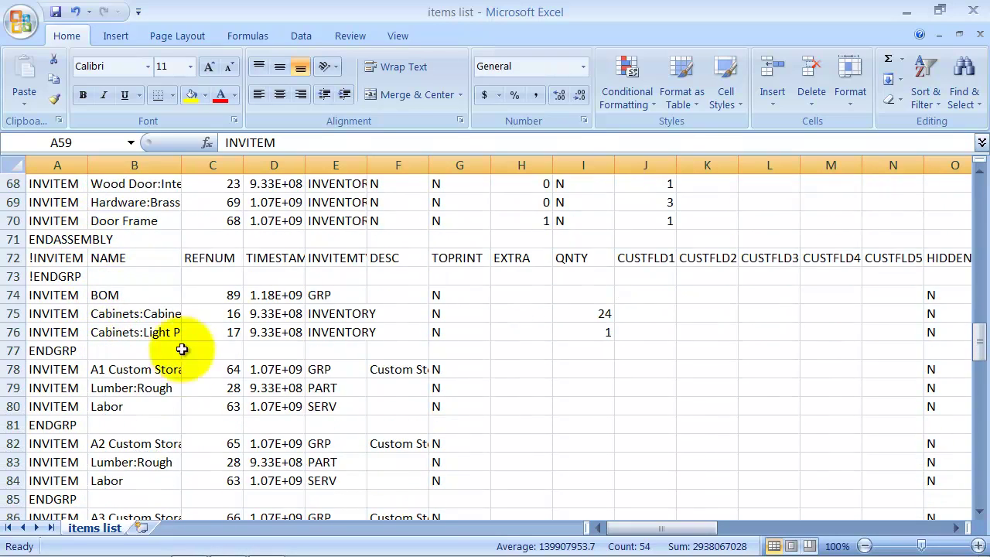
pyautogui.scroll(2, 216, 476)
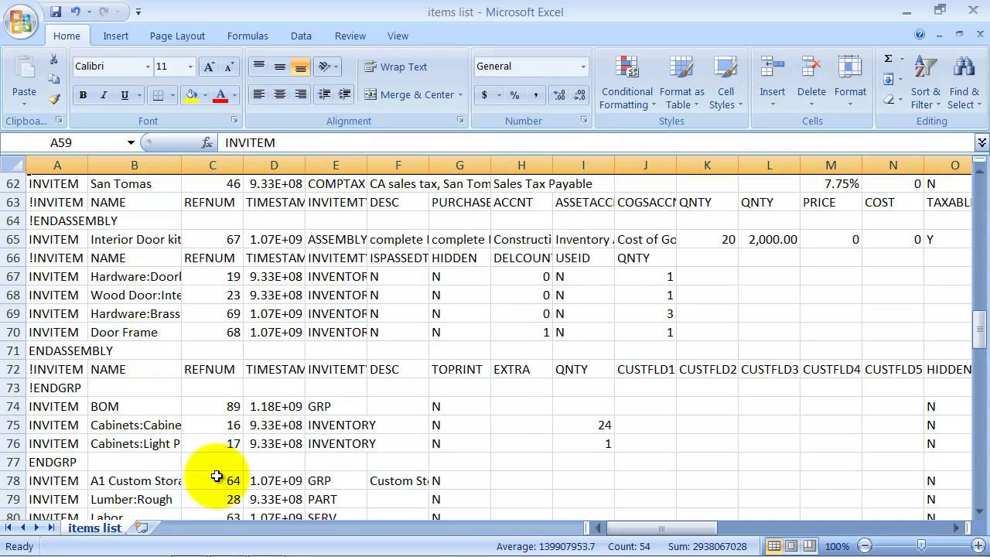
pyautogui.scroll(1, 64, 249)
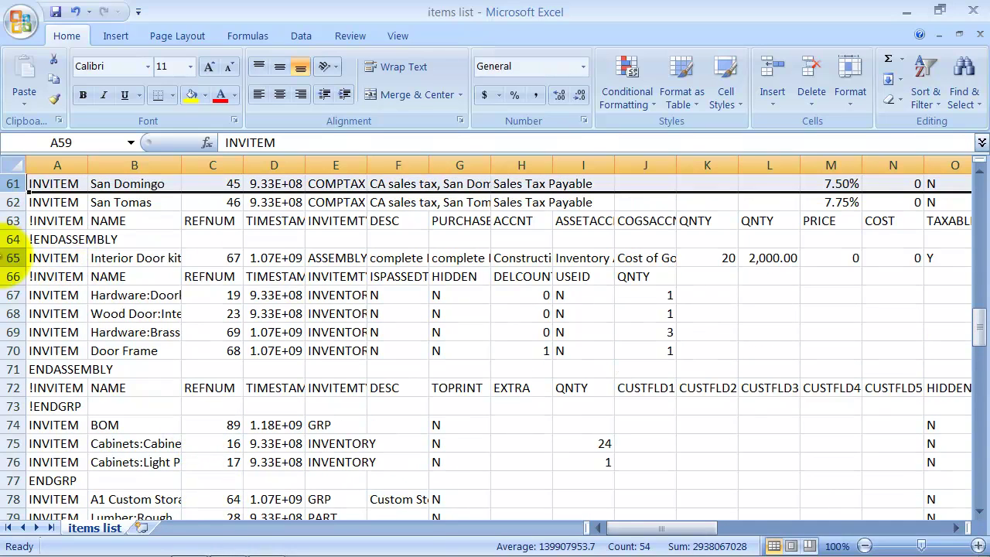
pyautogui.scroll(2, 20, 254)
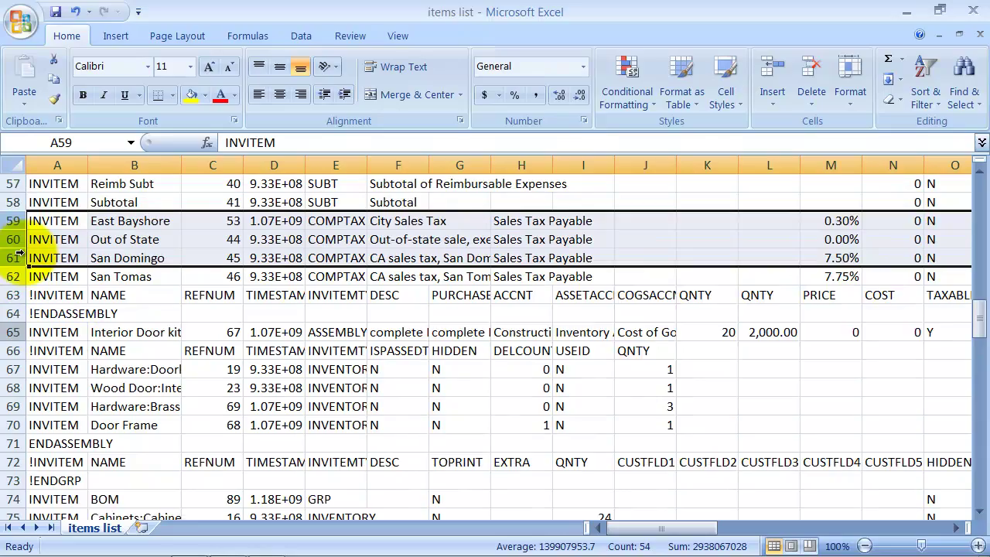
pyautogui.scroll(-1, 19, 253)
pyautogui.scroll(5, 19, 253)
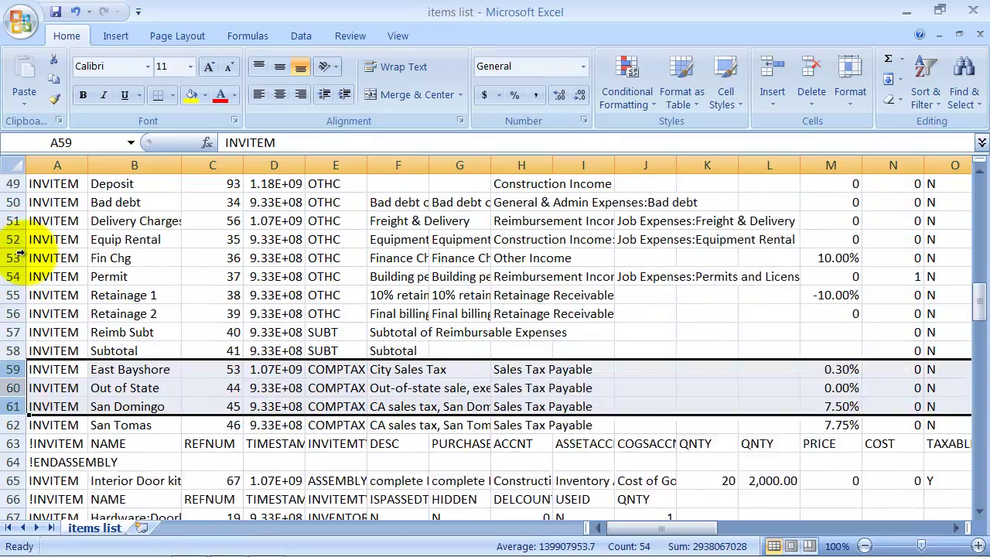
pyautogui.scroll(2, 19, 258)
pyautogui.scroll(-6, 19, 258)
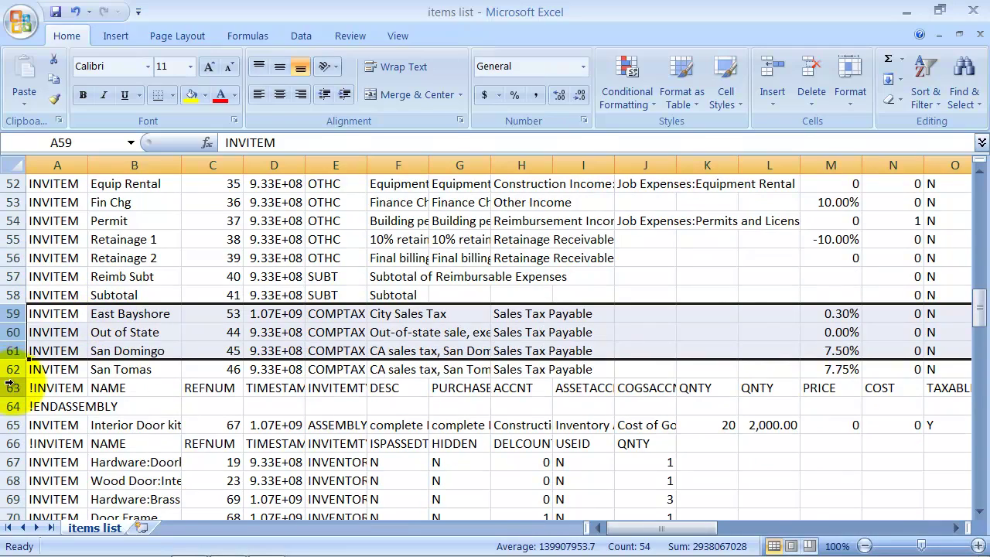
pyautogui.moveTo(9, 384); pyautogui.dragTo(17, 193)
pyautogui.rightClick(23, 194)
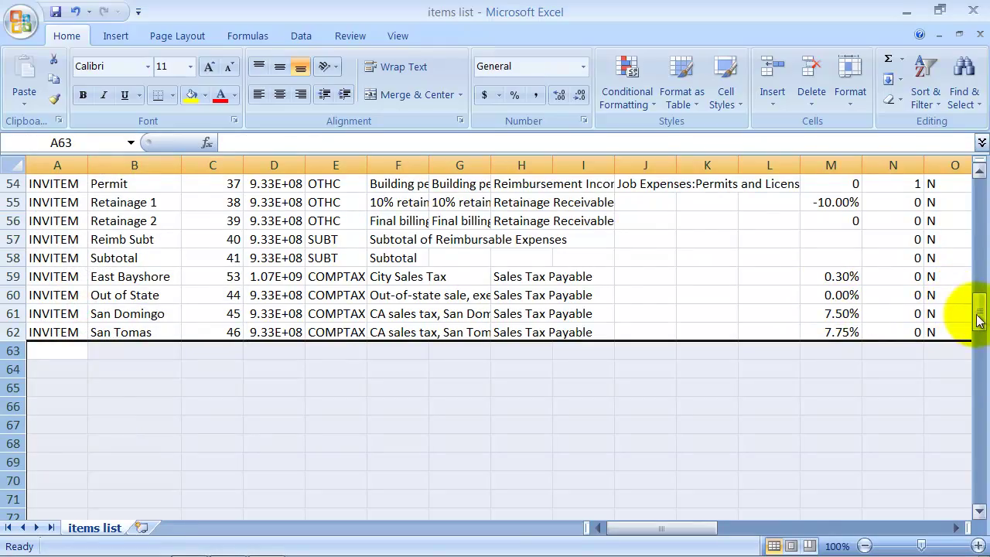
# - Review the item rows down to the Subs item
pyautogui.moveTo(978, 320); pyautogui.dragTo(977, 116)
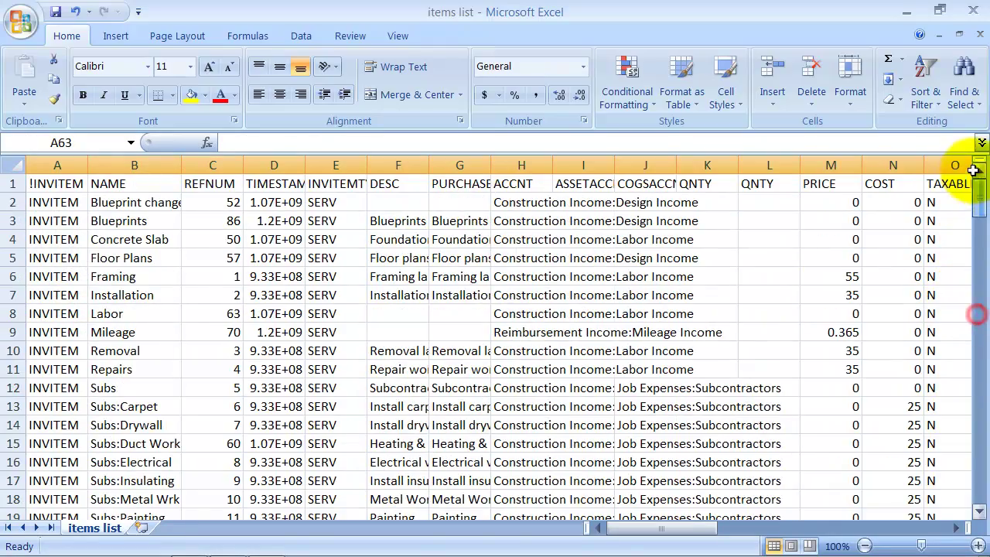
pyautogui.click(456, 294)
pyautogui.scroll(-1, 477, 313)
pyautogui.scroll(-5, 477, 313)
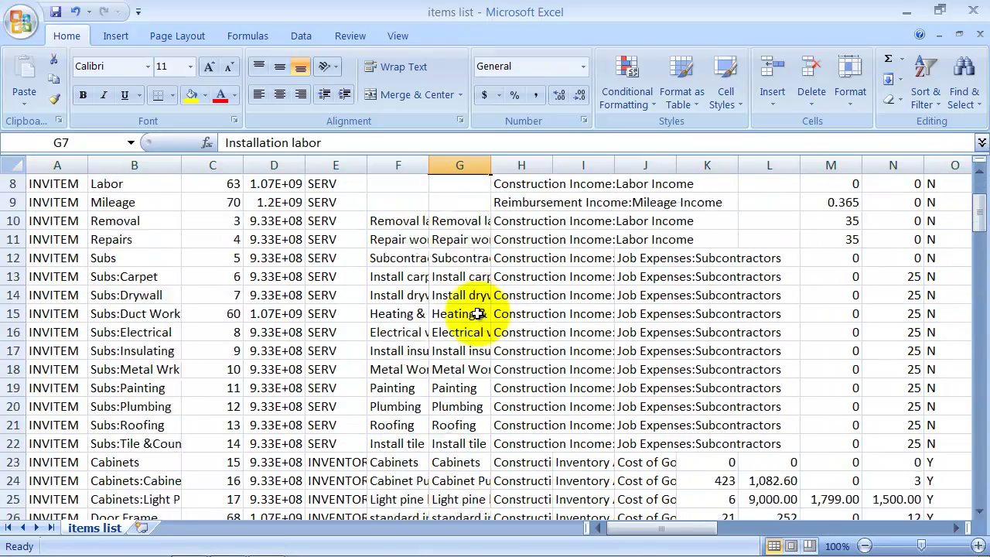
pyautogui.scroll(5, 477, 313)
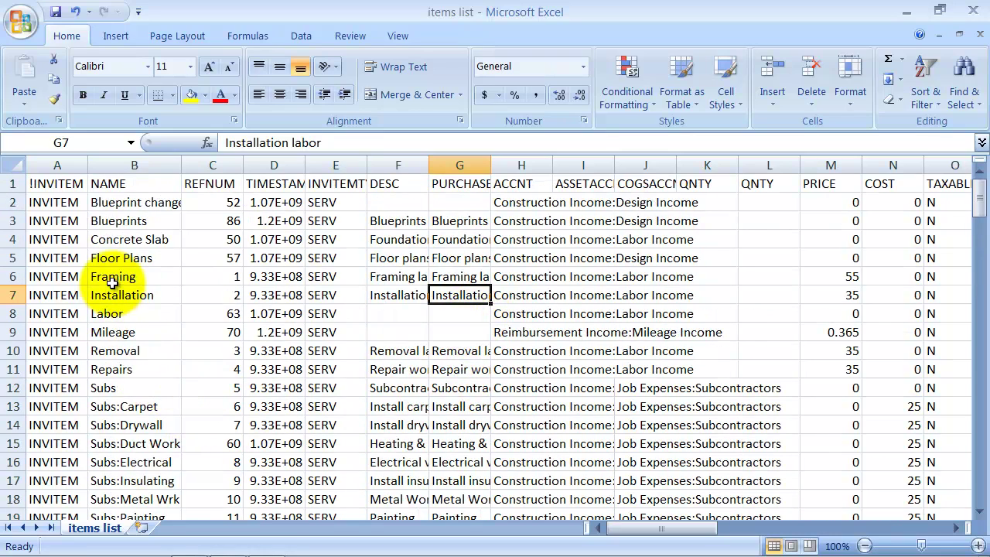
pyautogui.click(101, 391)
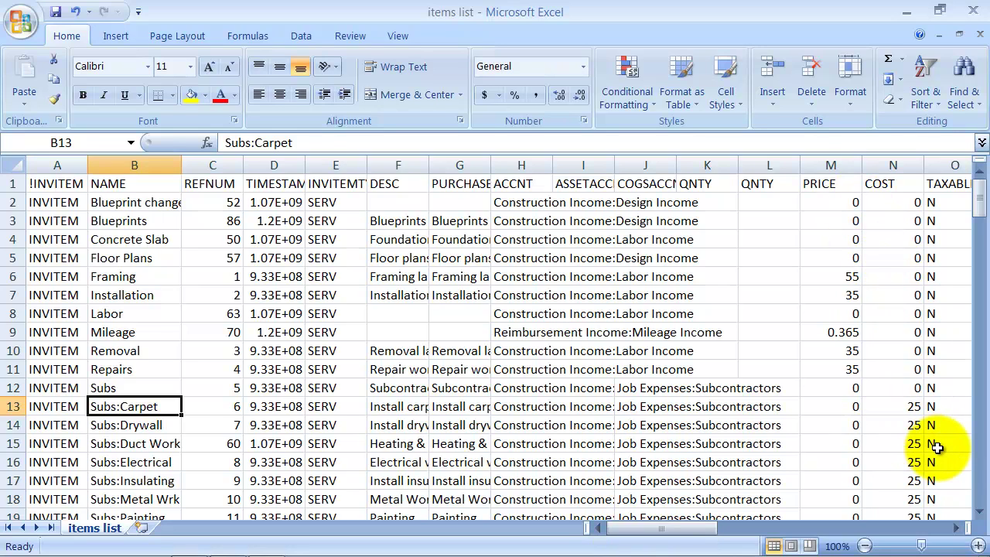
# - Enter 15 as the COST in N2 through N12, Blueprint changes to Subs
pyautogui.moveTo(911, 205); pyautogui.dragTo(897, 386)
pyautogui.click(901, 205)
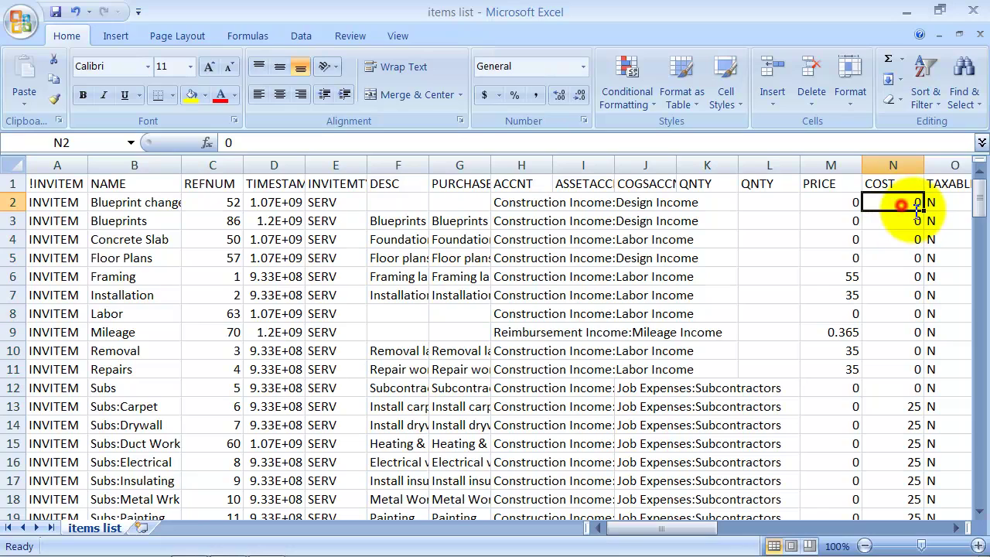
pyautogui.write('15')
pyautogui.press('Return')
pyautogui.write('15')
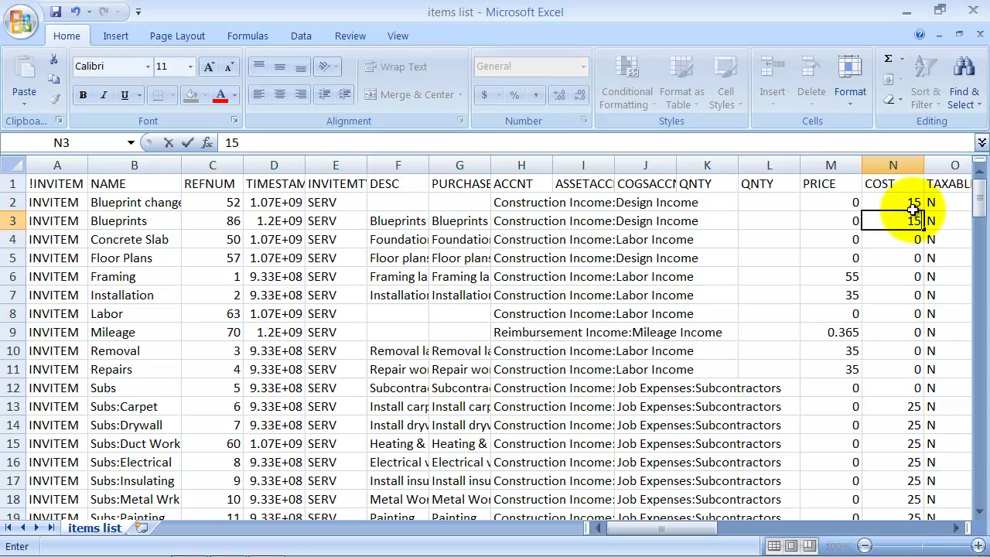
pyautogui.press('Return')
pyautogui.write('15')
pyautogui.press('Return')
pyautogui.write('15')
pyautogui.press('Return')
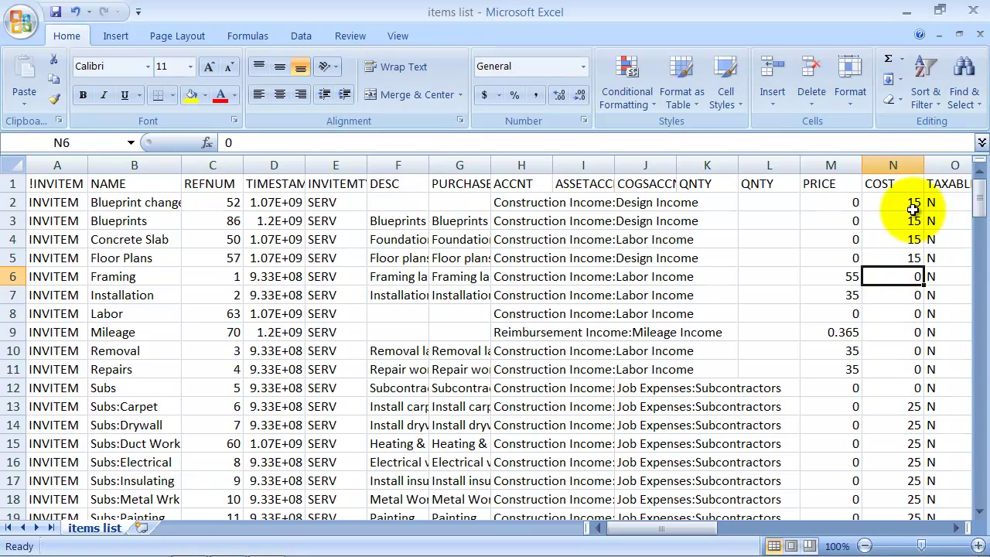
pyautogui.write('15')
pyautogui.press('Return')
pyautogui.write('15')
pyautogui.press('Return')
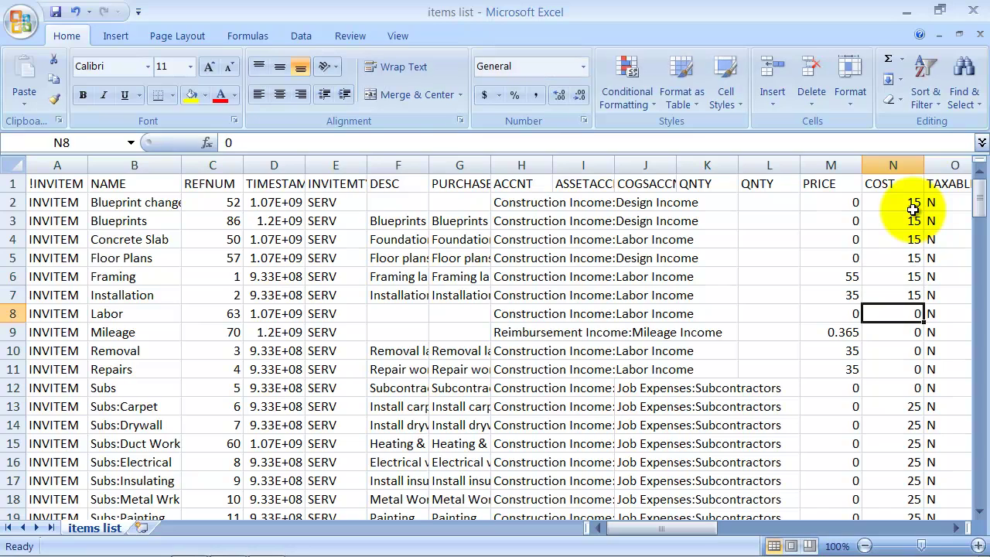
pyautogui.write('15')
pyautogui.press('Return')
pyautogui.write('115')
pyautogui.press('Return')
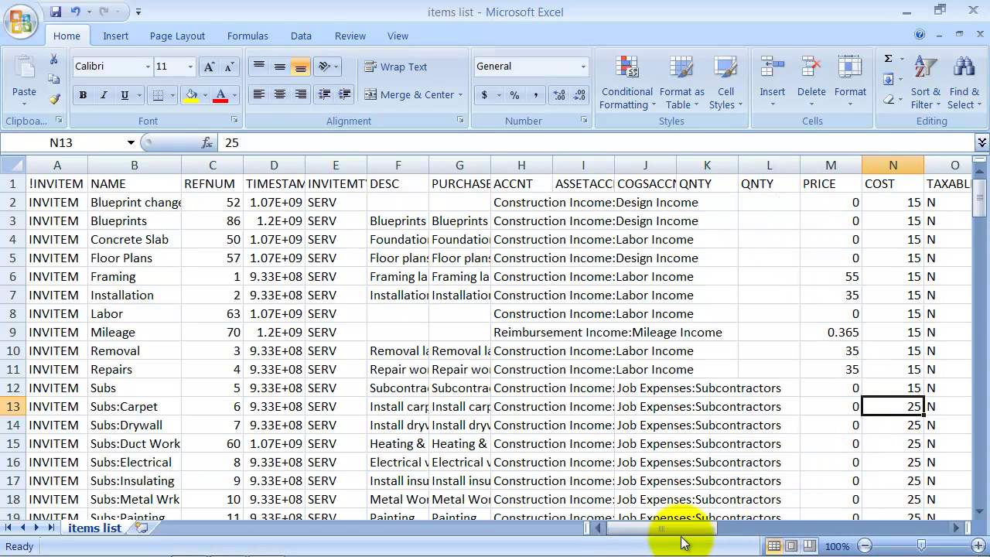
pyautogui.moveTo(682, 537); pyautogui.dragTo(705, 534)
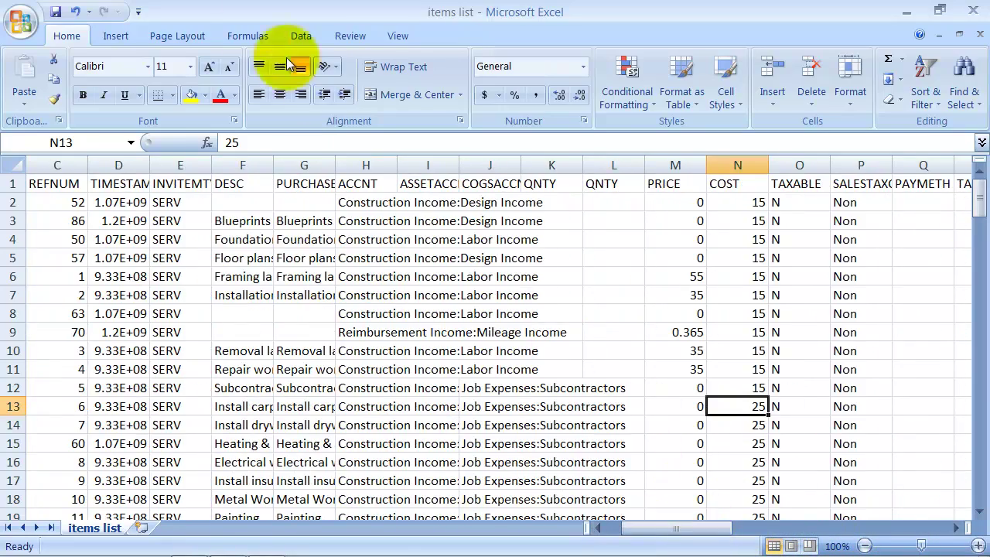
# - Save items list.IIF in its text format, close the workbook without resaving, and exit Excel
pyautogui.click(58, 13)
pyautogui.click(416, 360)
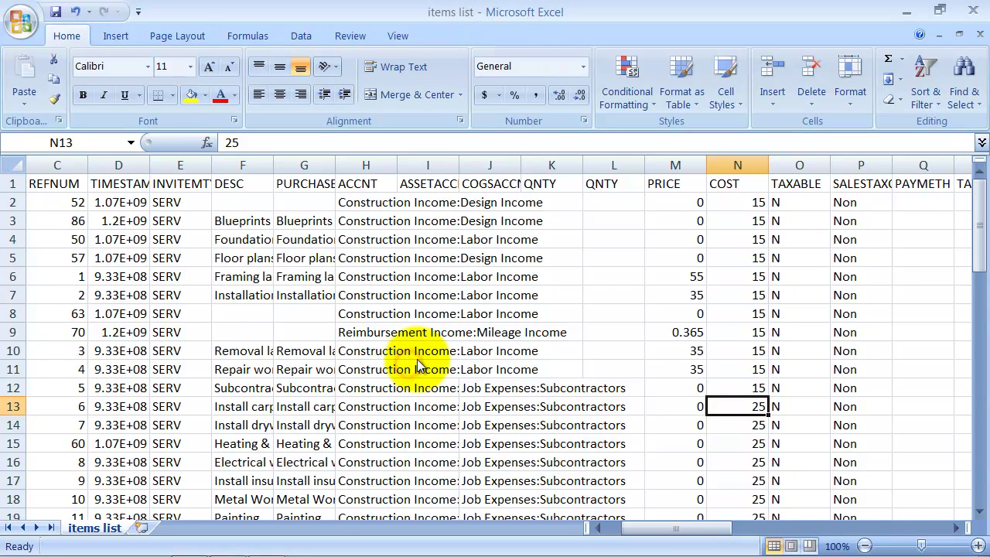
pyautogui.click(982, 37)
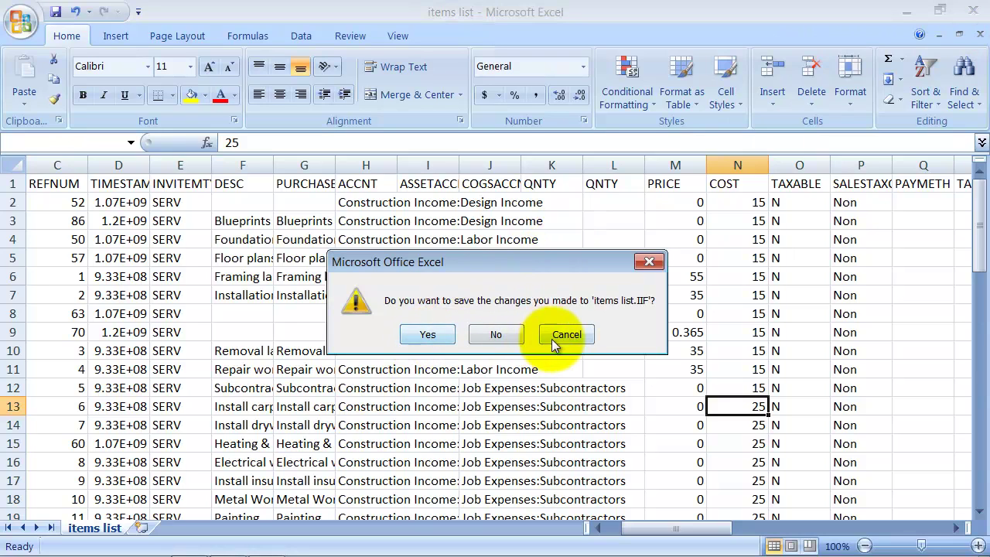
pyautogui.click(518, 342)
pyautogui.click(973, 10)
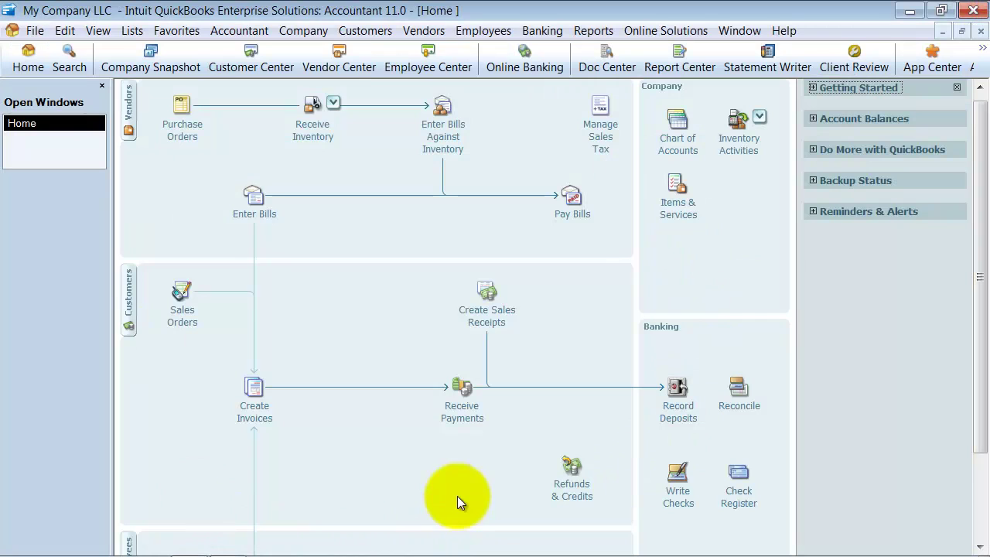
# - Check My Company LLC's current Item List, then close it
pyautogui.click(131, 31)
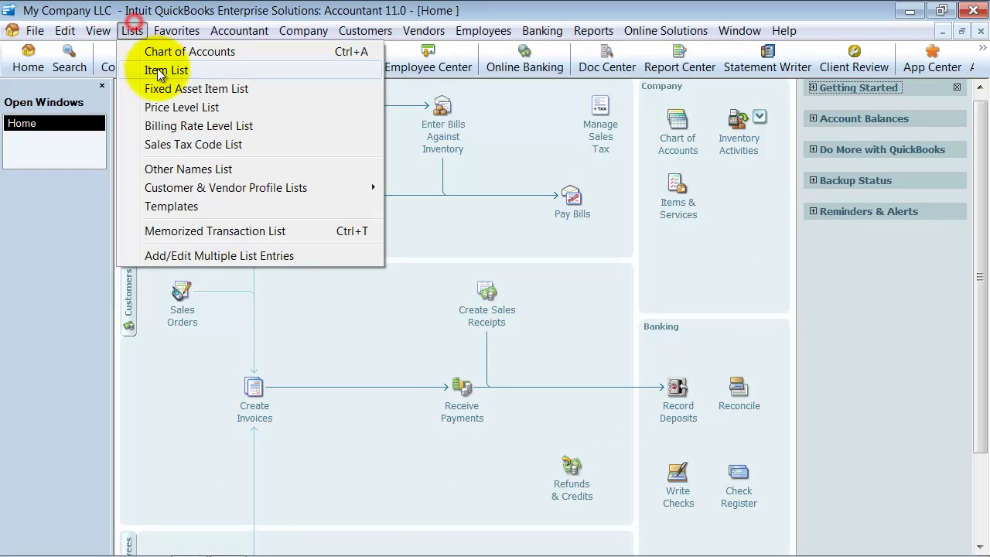
pyautogui.click(244, 75)
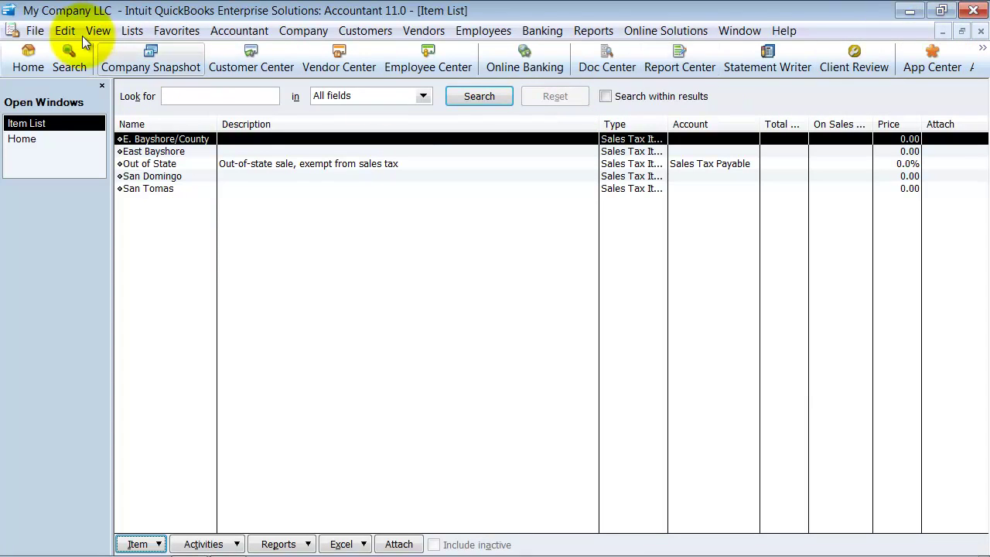
pyautogui.click(979, 31)
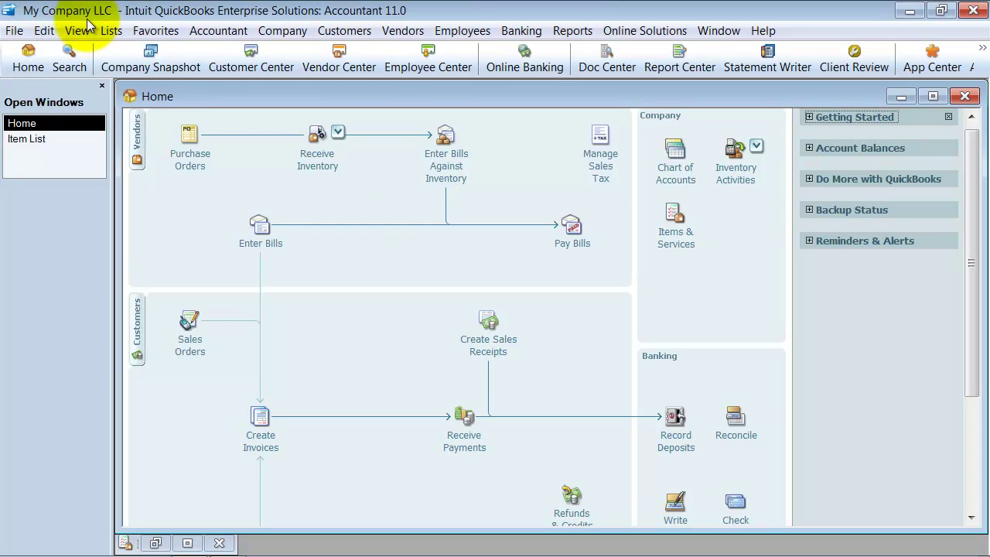
# - Import the edited 'items list' IIF file through File > Utilities > Import > IIF Files
pyautogui.click(18, 32)
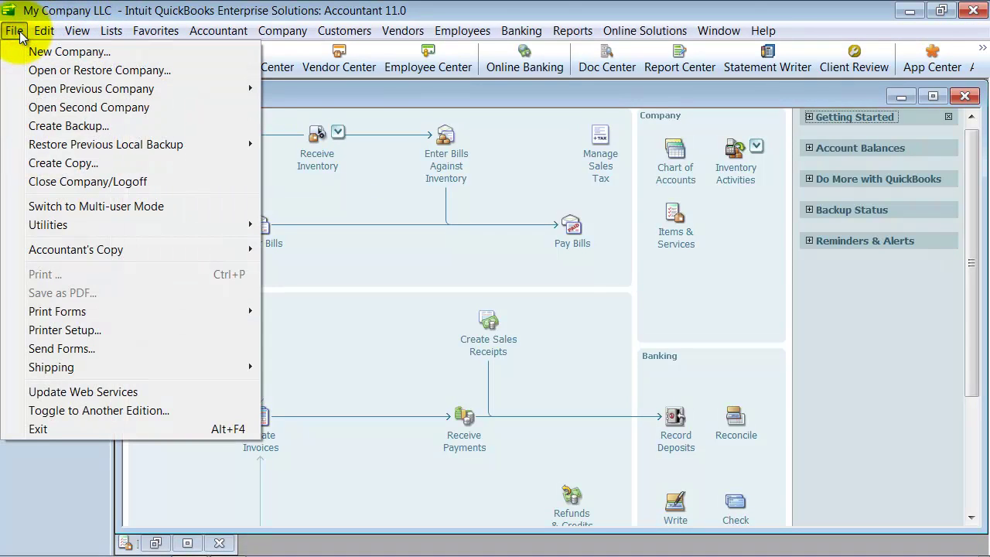
pyautogui.moveTo(46, 17)
pyautogui.moveTo(21, 30)
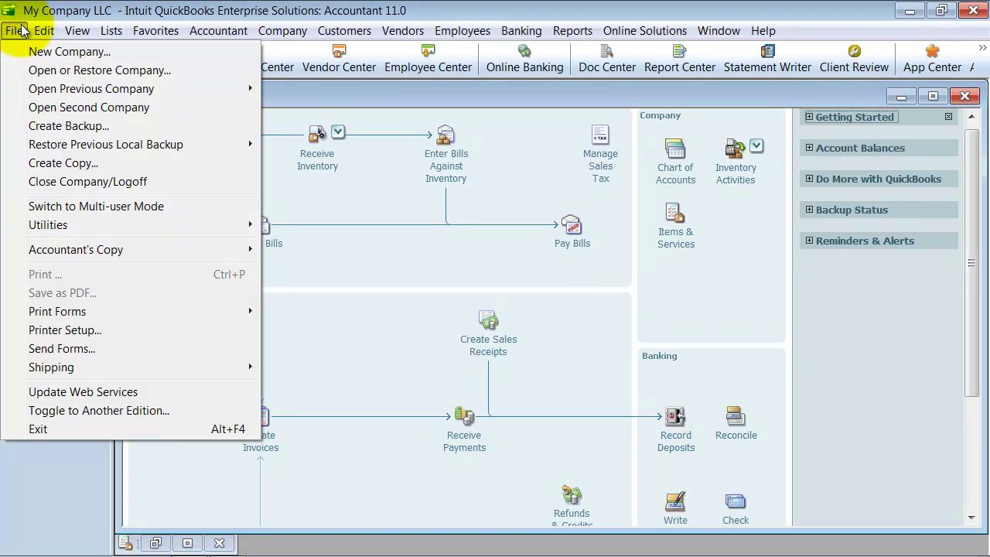
pyautogui.moveTo(171, 232)
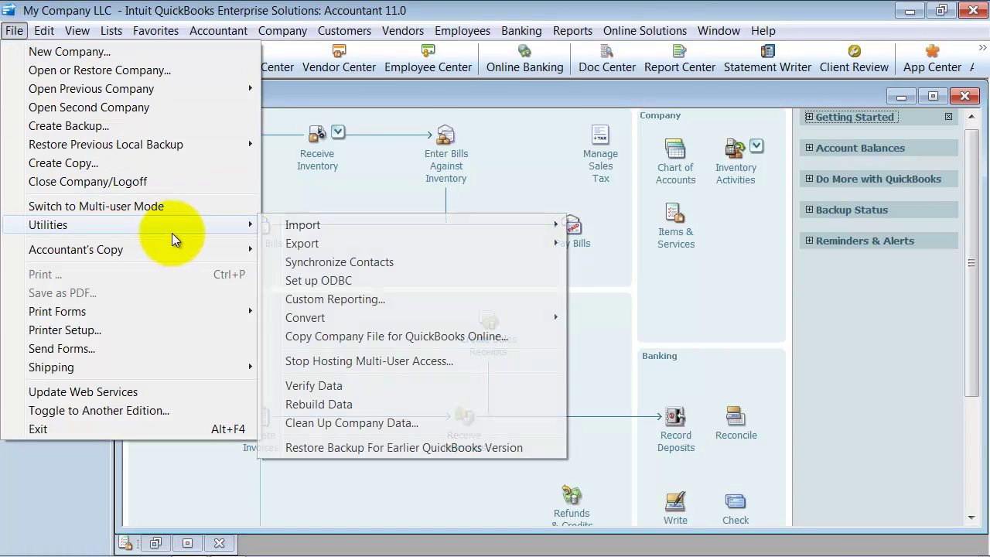
pyautogui.moveTo(397, 225)
pyautogui.click(590, 242)
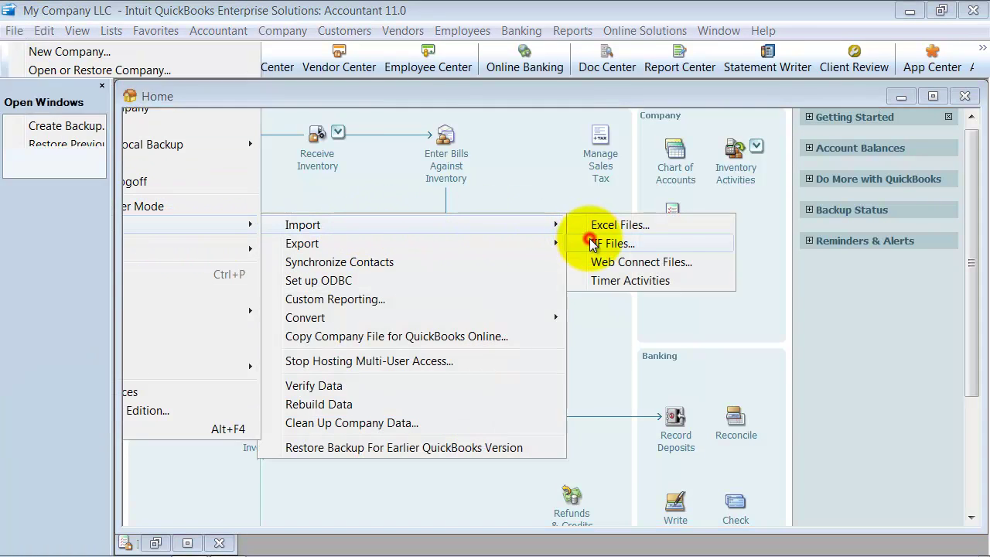
pyautogui.moveTo(569, 174); pyautogui.dragTo(576, 260)
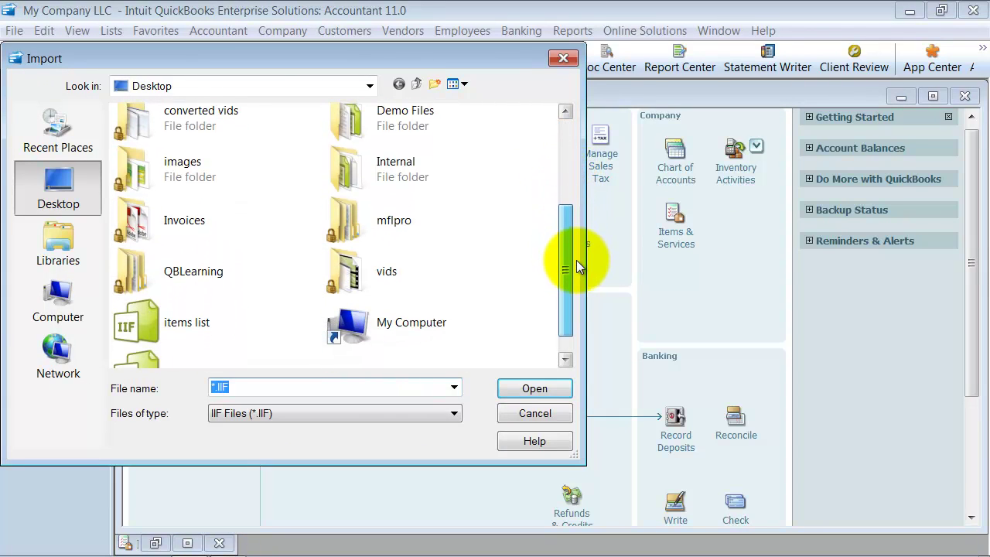
pyautogui.doubleClick(164, 311)
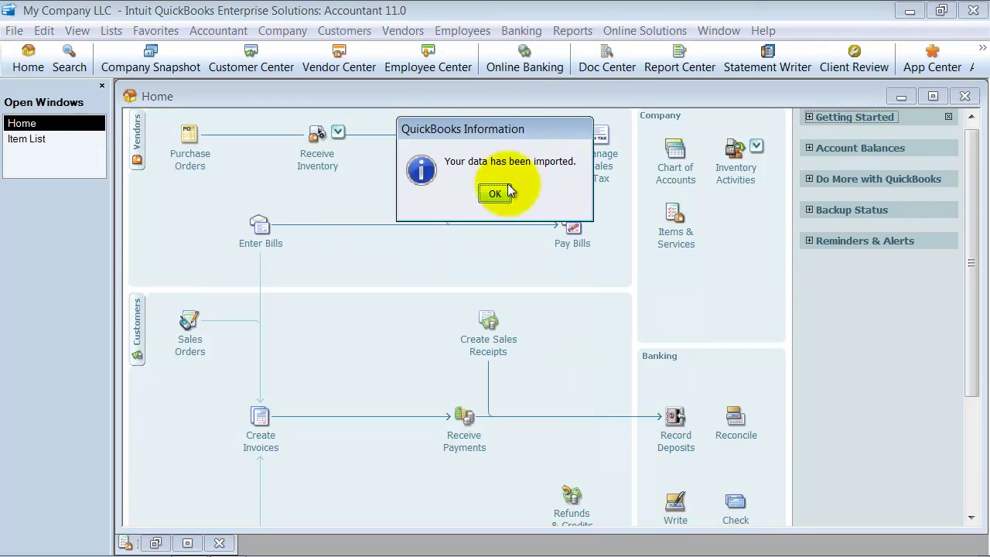
# - Confirm the import message and scroll the Item List's imported service, inventory and non-inventory items
pyautogui.click(495, 194)
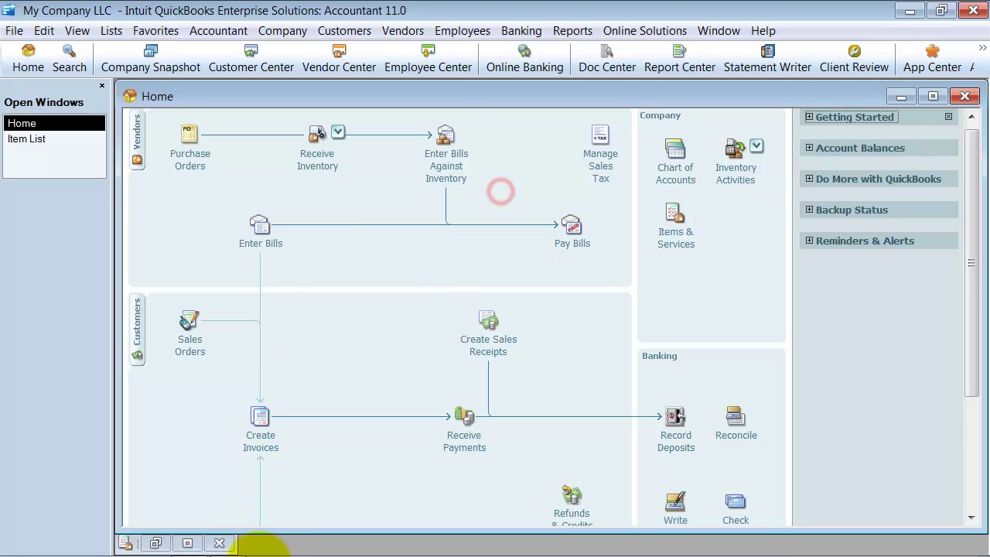
pyautogui.click(197, 544)
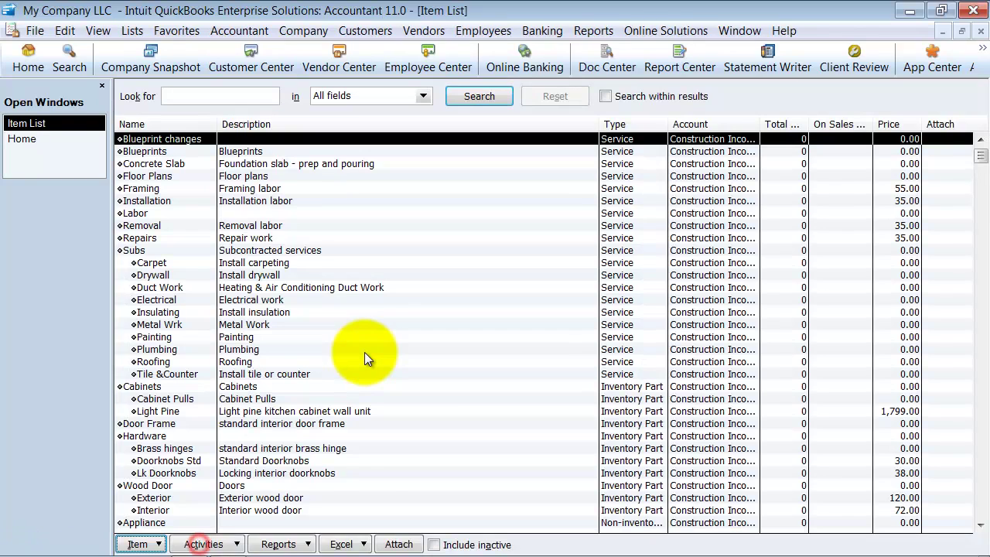
pyautogui.scroll(-3, 299, 223)
pyautogui.scroll(-6, 300, 225)
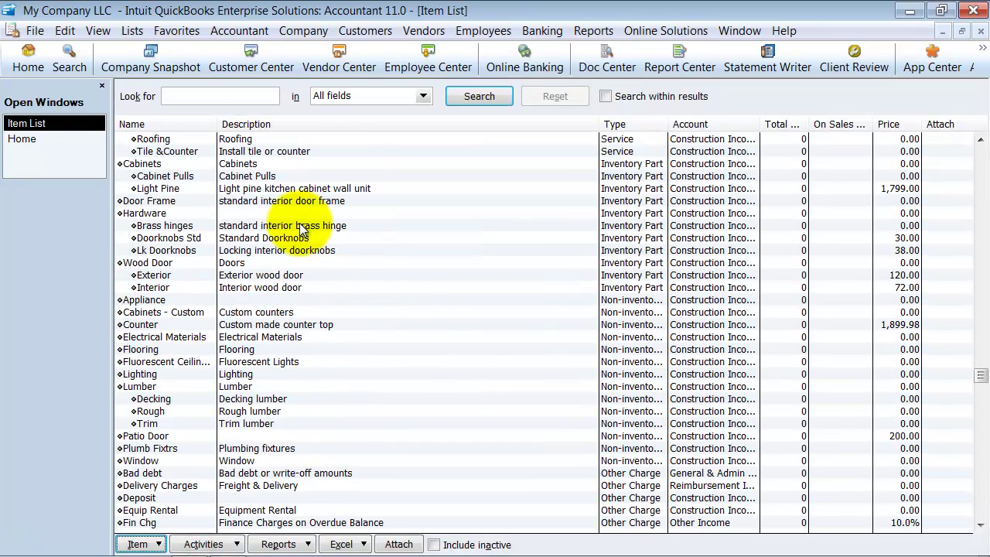
pyautogui.scroll(5, 300, 228)
pyautogui.scroll(5, 301, 232)
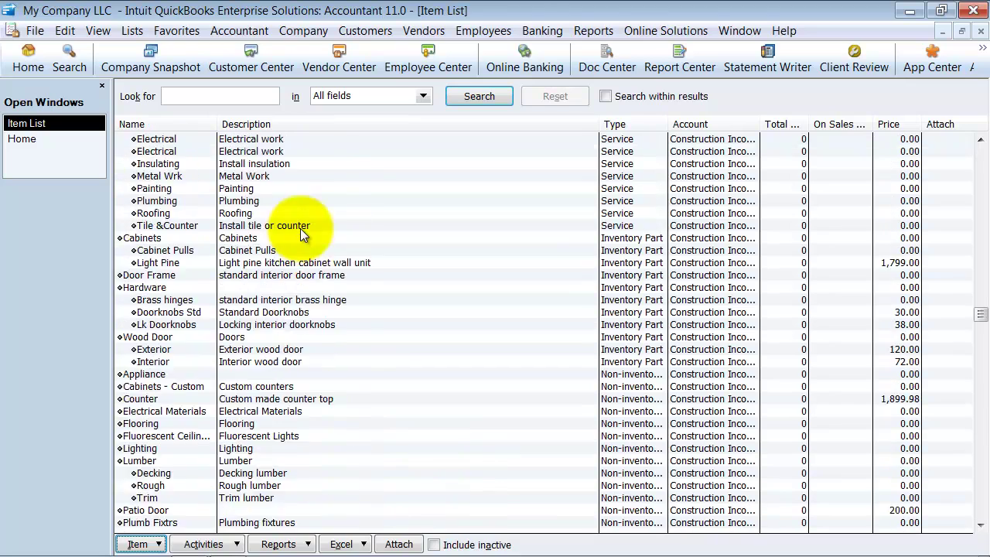